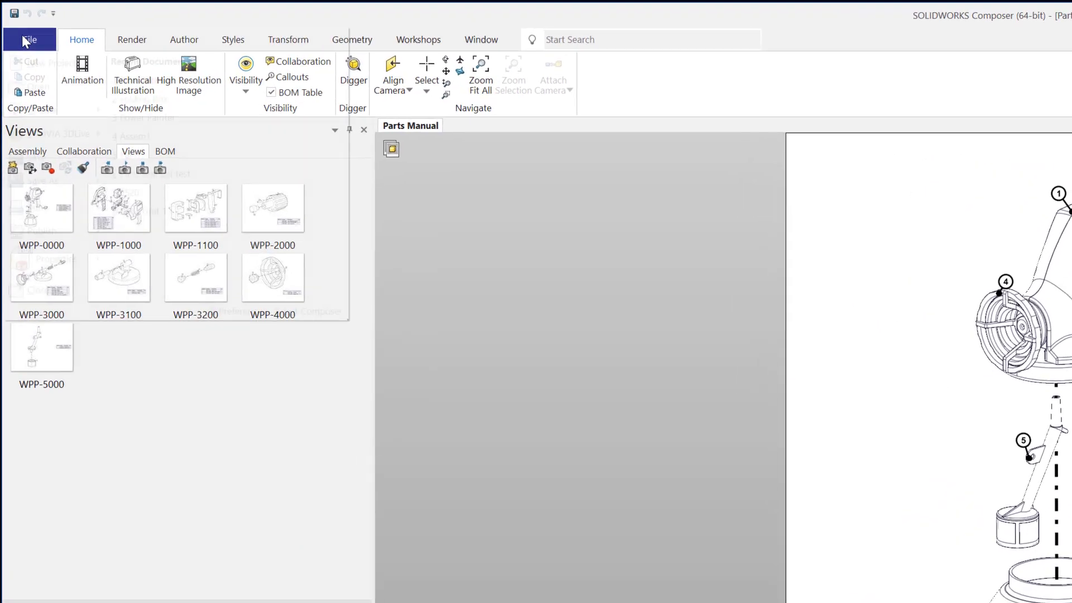
- Open Application Preferences at Navigation and keep Pan as the first button's default action
click(13, 22)
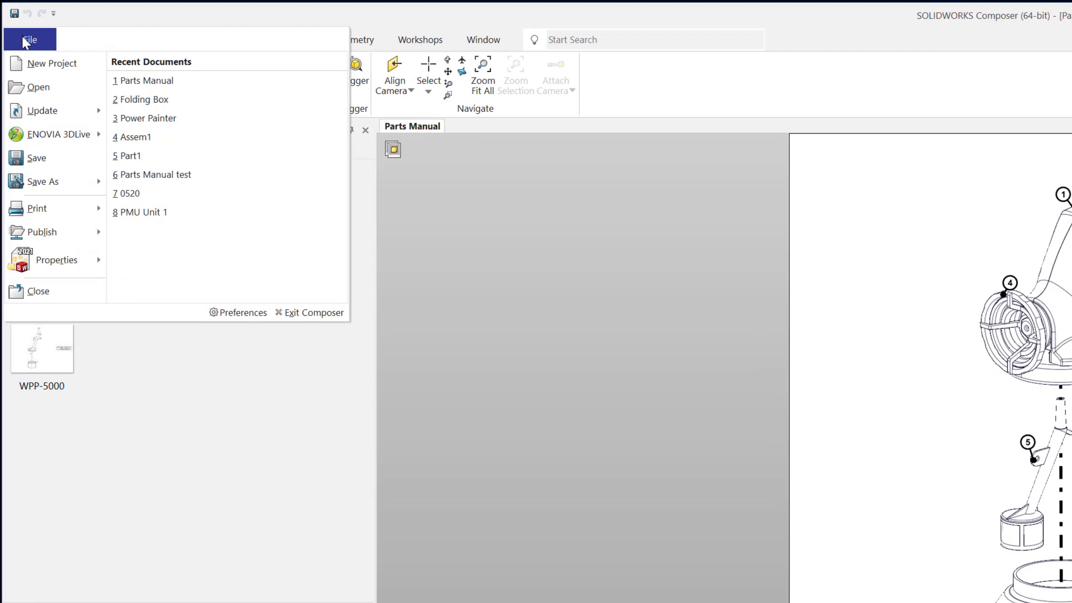
click(246, 313)
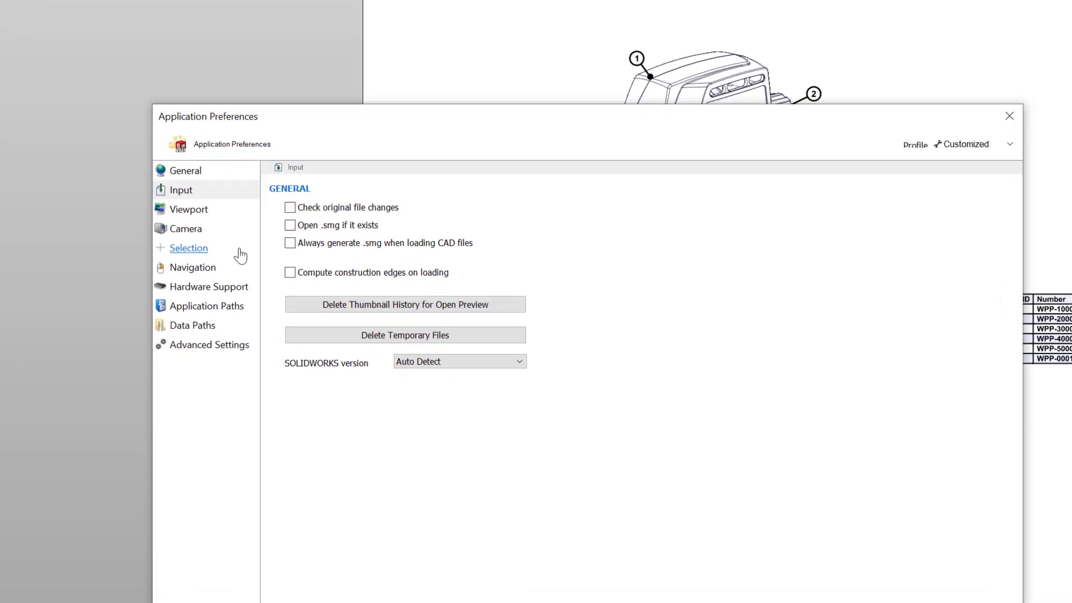
click(556, 392)
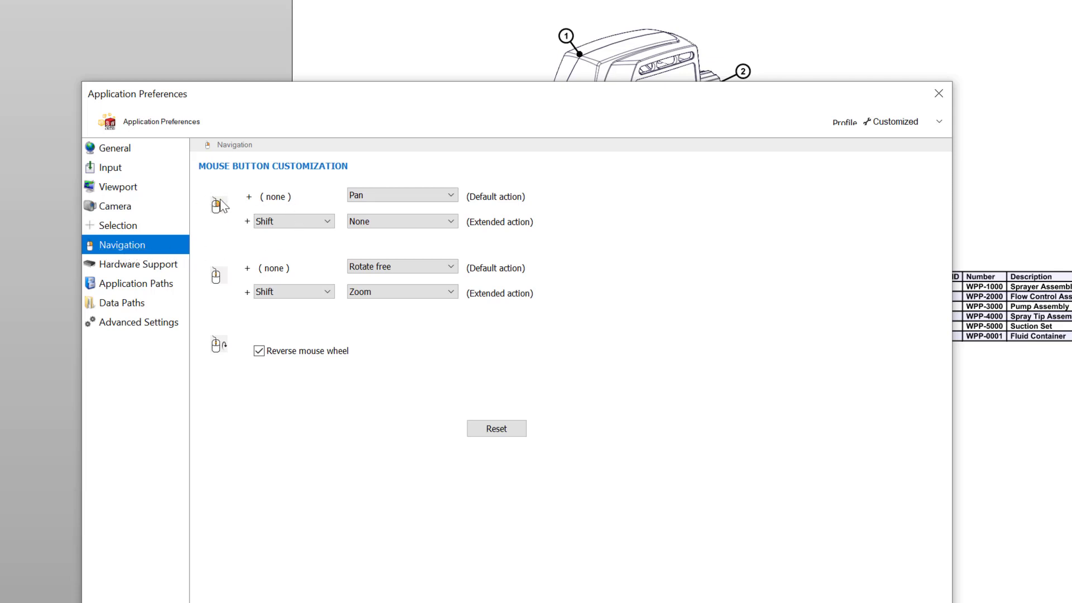
click(391, 195)
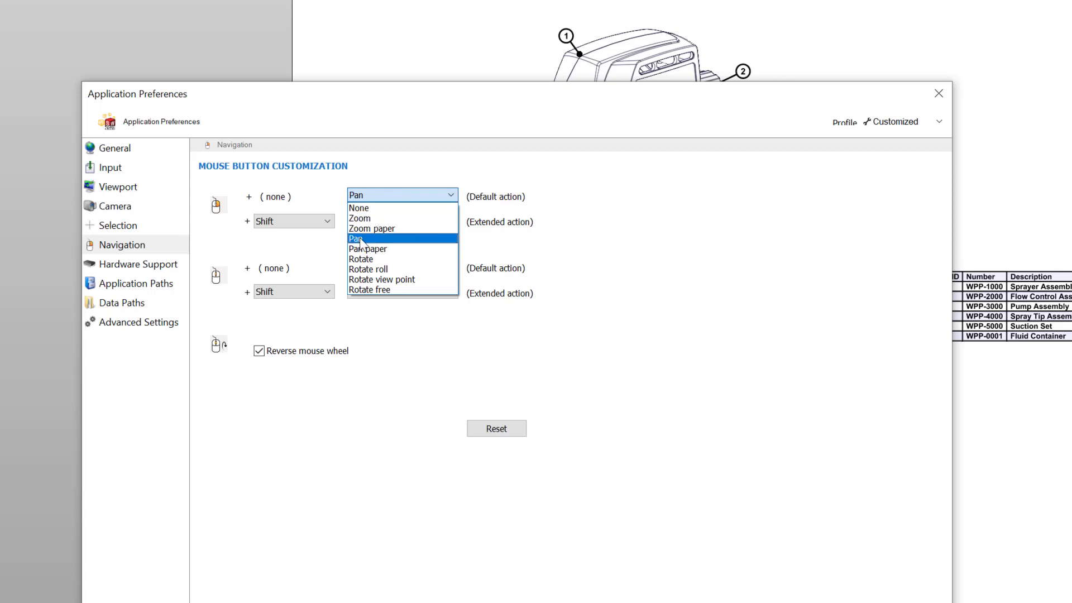
click(361, 239)
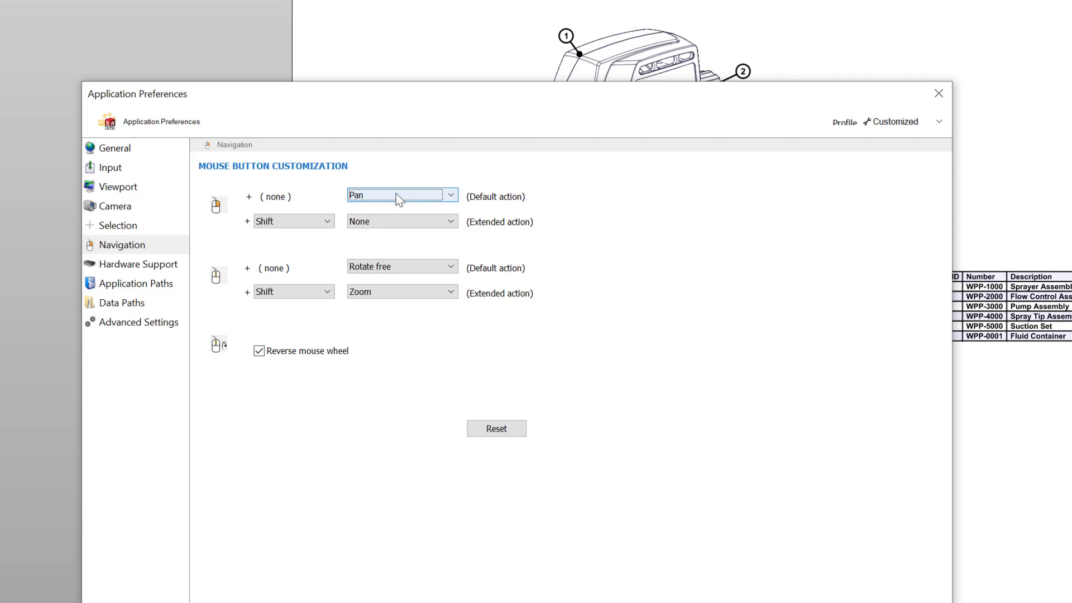
drag(491, 105, 364, 14)
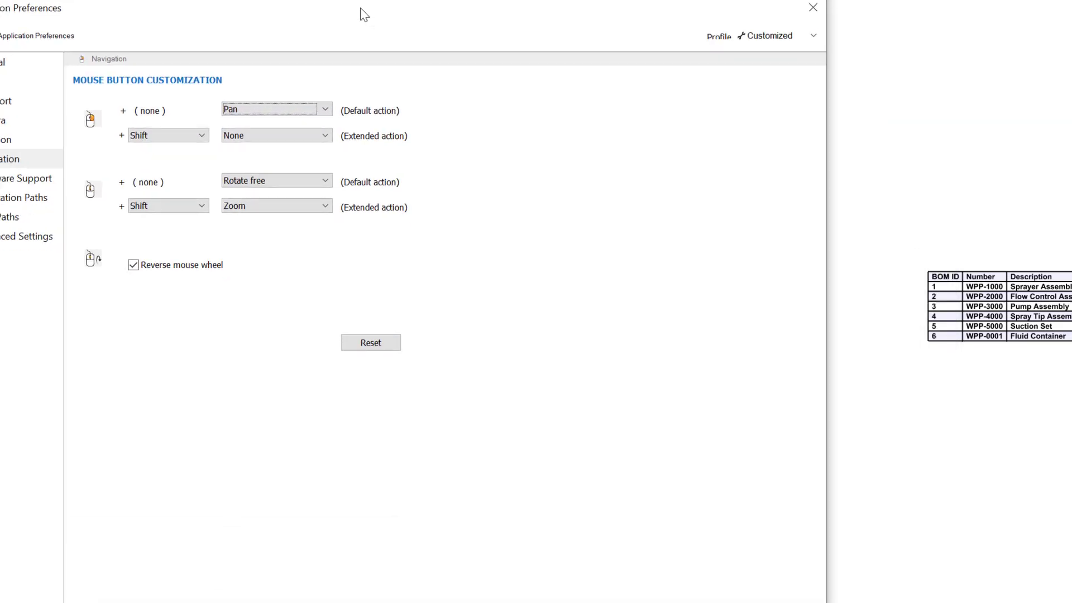
- Keep Rotate free as the second button's action and leave Reverse mouse wheel enabled
click(277, 180)
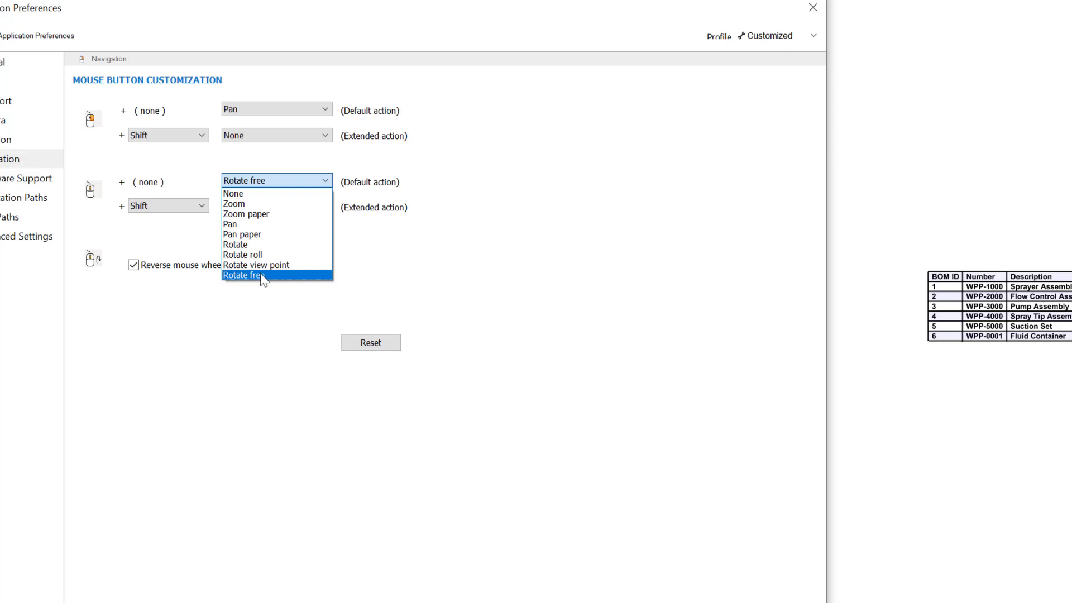
click(273, 311)
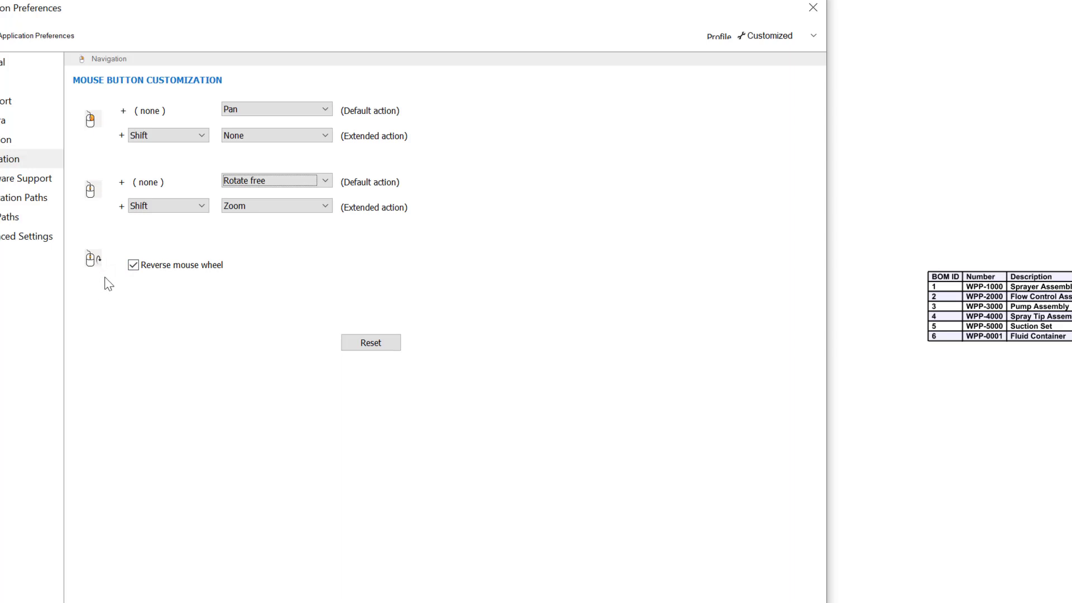
click(135, 265)
click(130, 255)
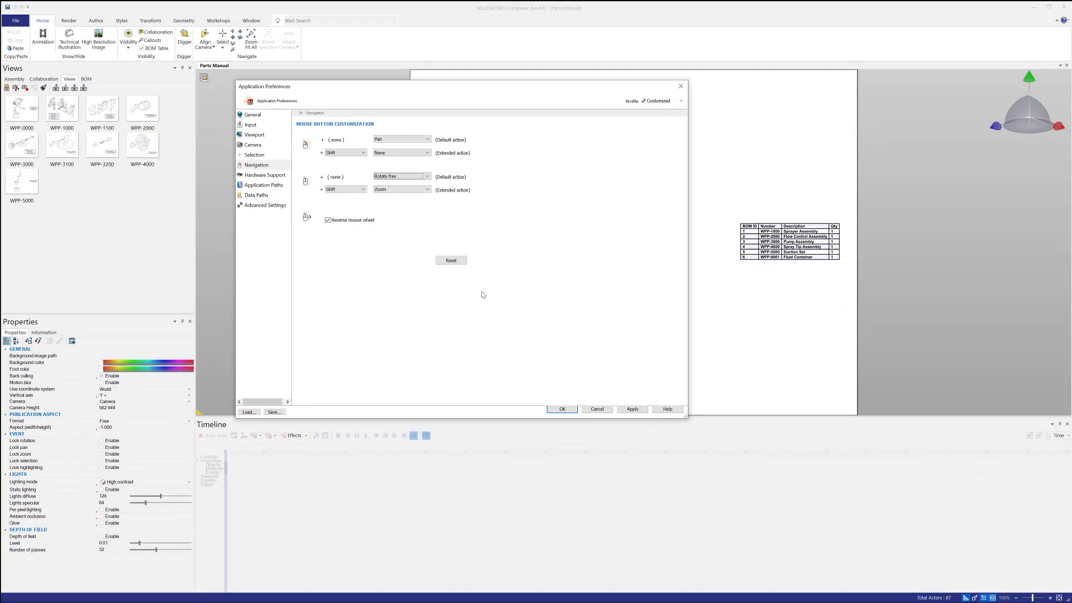
- Apply and close the preferences, then pan and rotate the sprayer model to test navigation
click(632, 410)
click(574, 409)
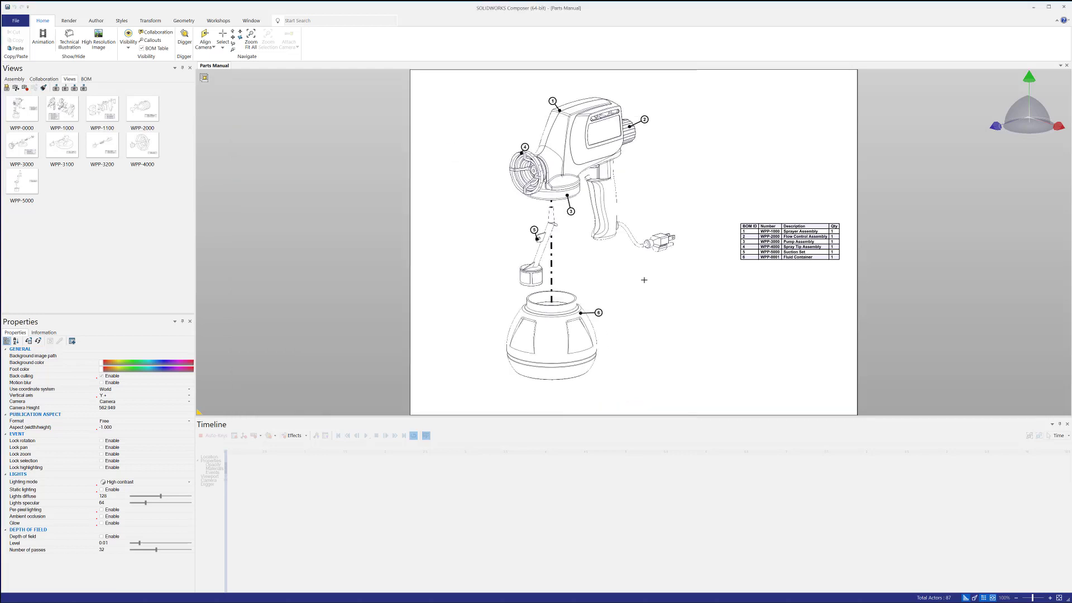
mouse_move(644, 280)
right_down()
mouse_move(596, 281)
mouse_move(687, 275)
mouse_move(581, 281)
mouse_move(660, 273)
mouse_move(642, 311)
mouse_move(610, 237)
mouse_move(696, 302)
mouse_move(625, 278)
mouse_move(639, 285)
mouse_move(681, 272)
mouse_move(612, 278)
mouse_move(659, 270)
mouse_move(642, 278)
mouse_move(651, 287)
right_up()
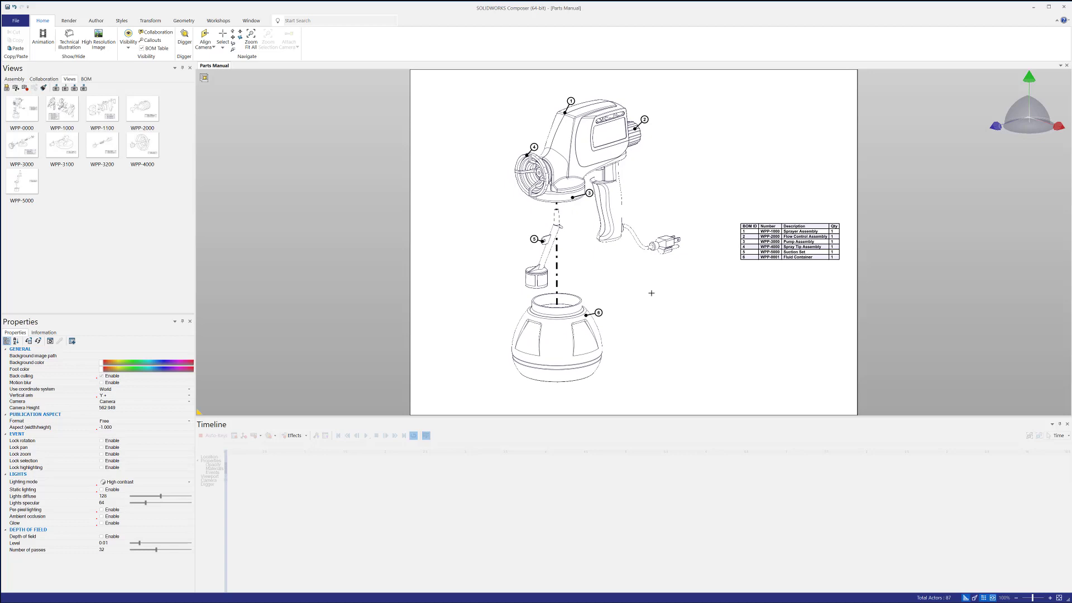
mouse_move(653, 314)
mouse_down()
mouse_move(698, 304)
mouse_move(650, 333)
mouse_move(675, 307)
mouse_move(661, 375)
mouse_move(560, 414)
mouse_move(578, 322)
mouse_move(659, 234)
mouse_move(743, 325)
mouse_move(692, 338)
mouse_move(601, 323)
mouse_move(665, 348)
mouse_move(585, 387)
mouse_move(687, 342)
mouse_move(680, 350)
mouse_move(661, 314)
mouse_move(673, 329)
mouse_up()
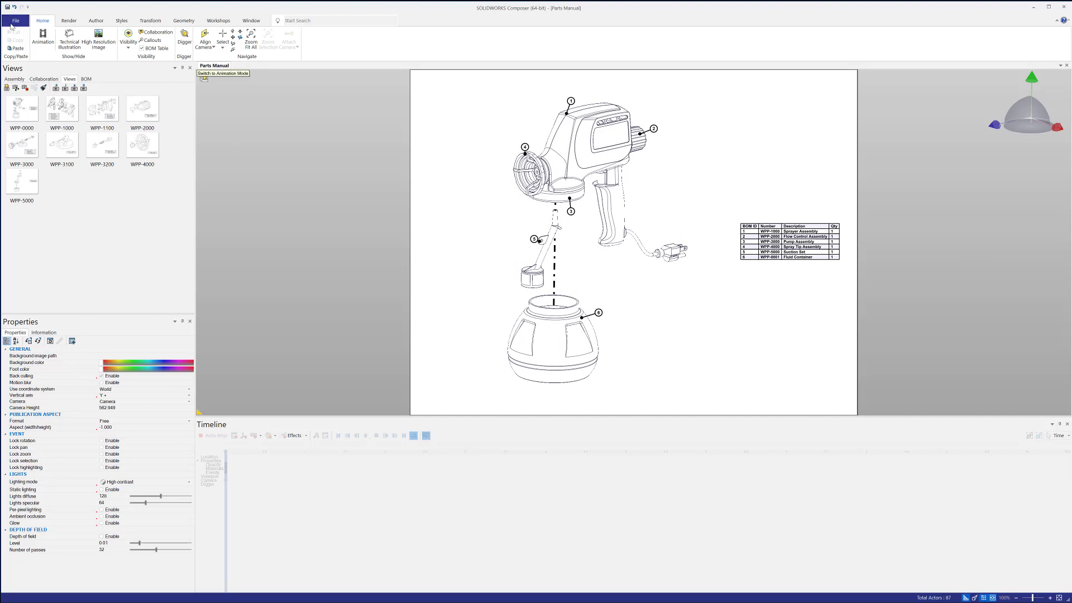
- Set the background Foot color to blue, revert it to white, and bring up File > Properties
click(11, 24)
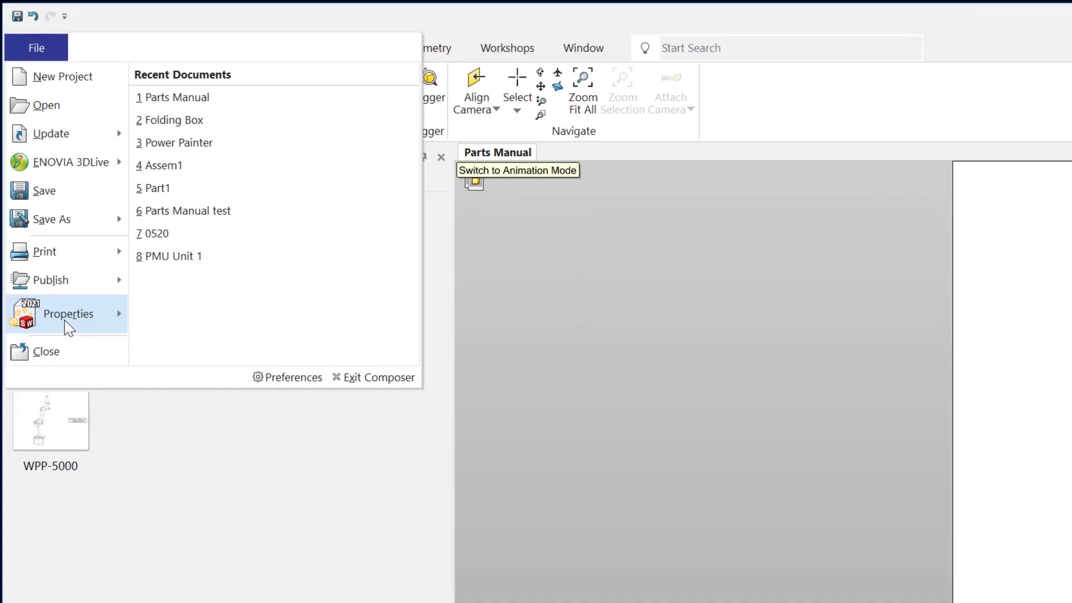
mouse_move(31, 140)
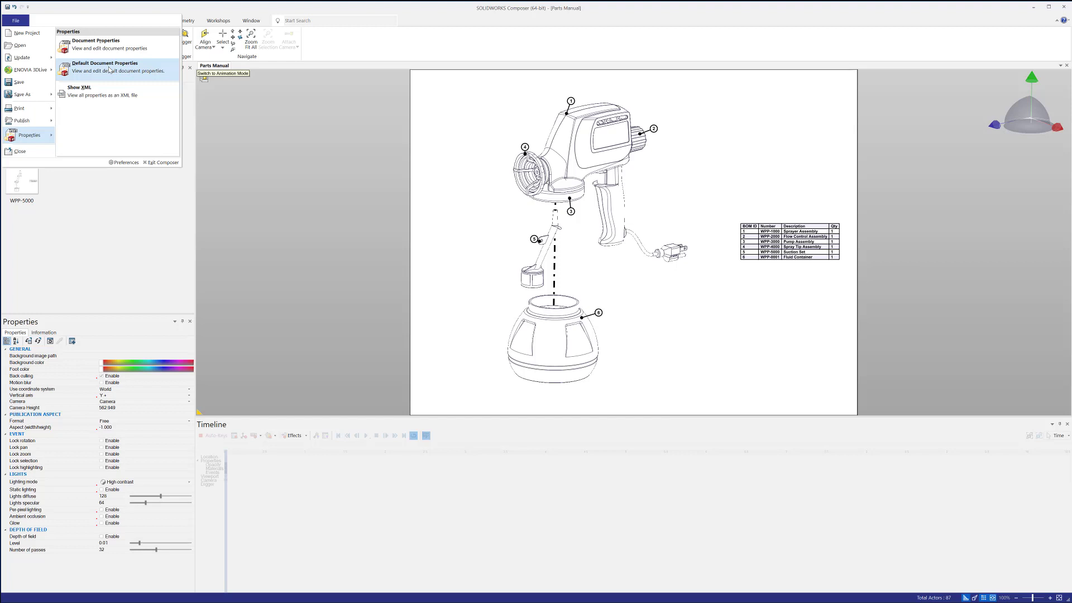
click(305, 144)
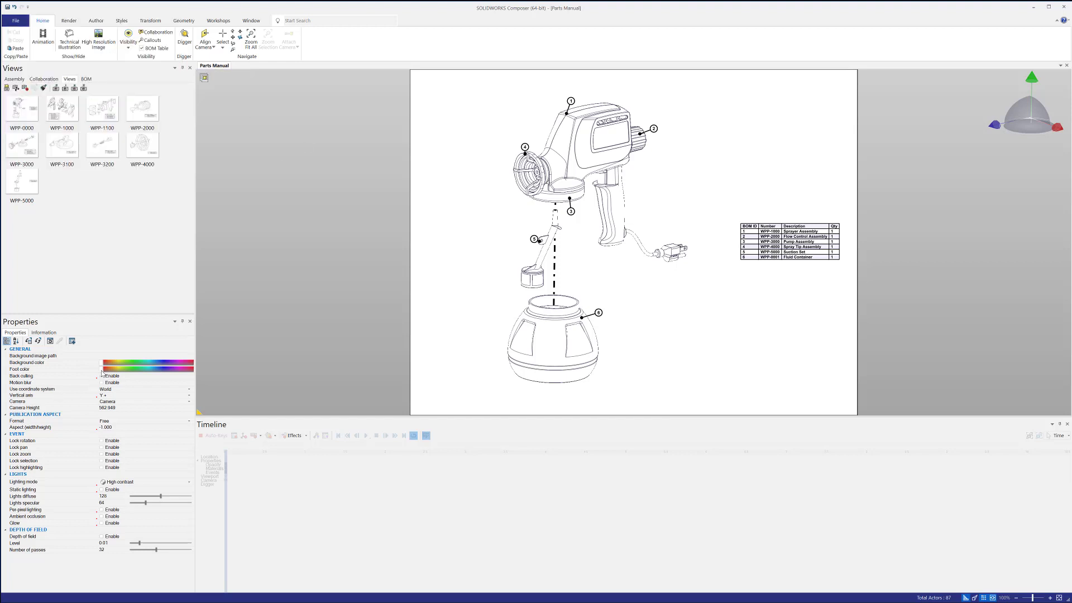
click(166, 366)
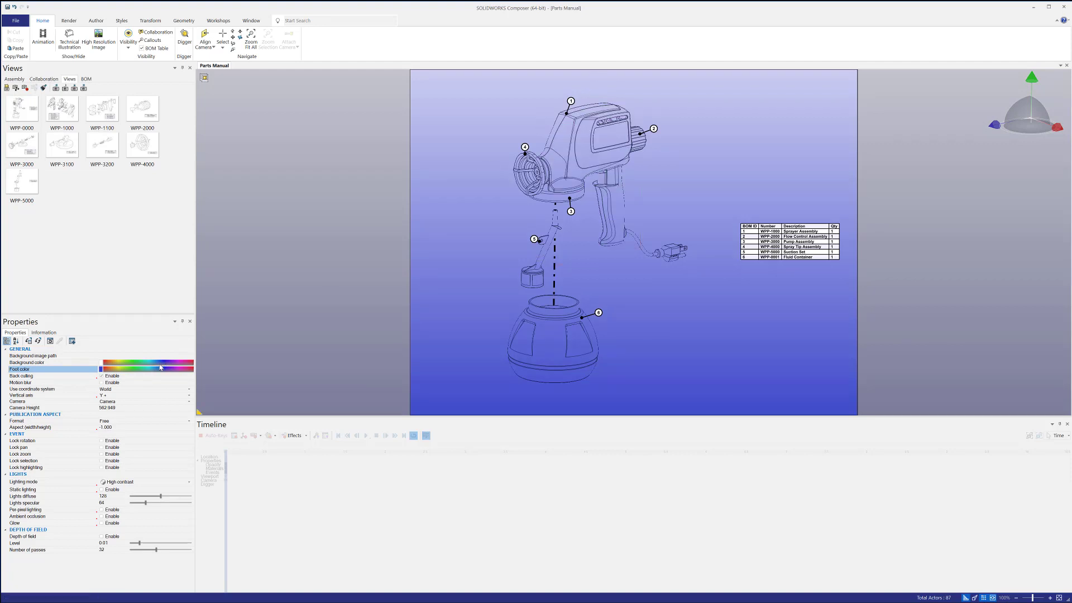
click(101, 370)
click(133, 400)
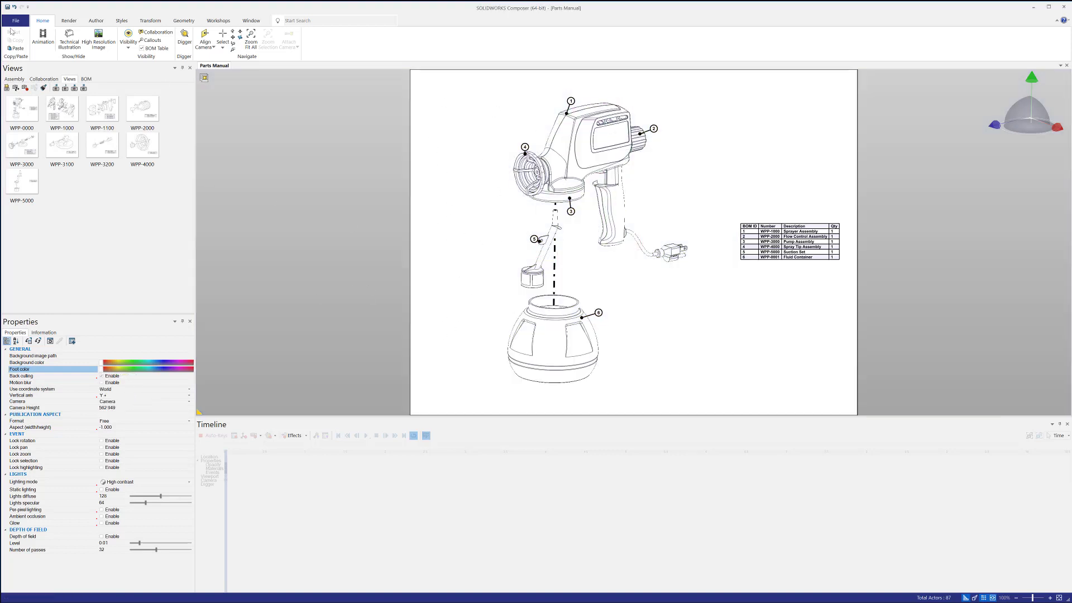
click(21, 22)
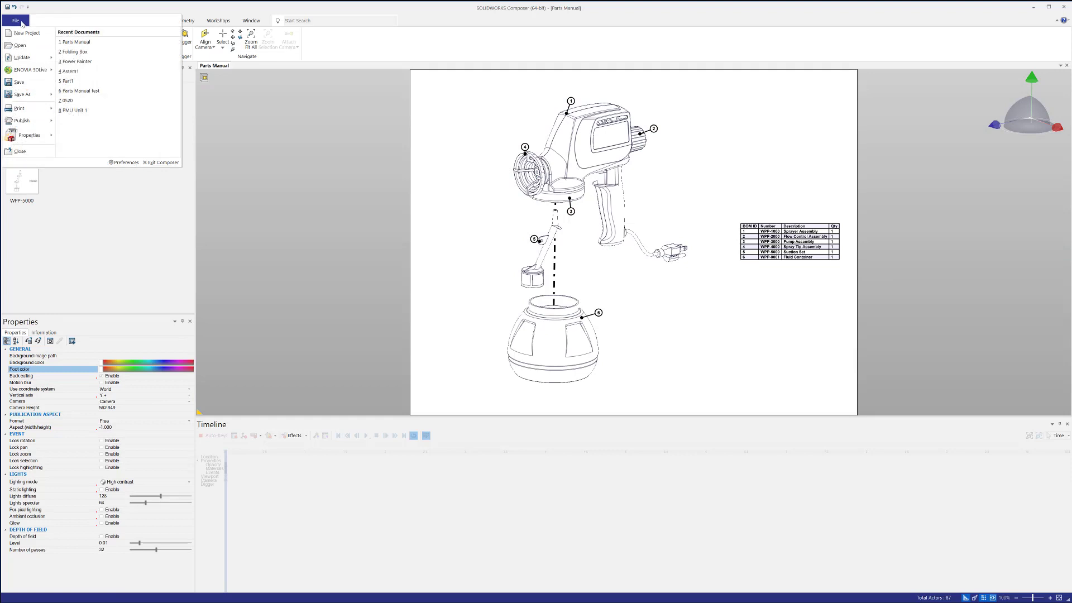
- Uncheck Gradient under Default Document Properties > Viewport Background and confirm with OK
mouse_move(29, 135)
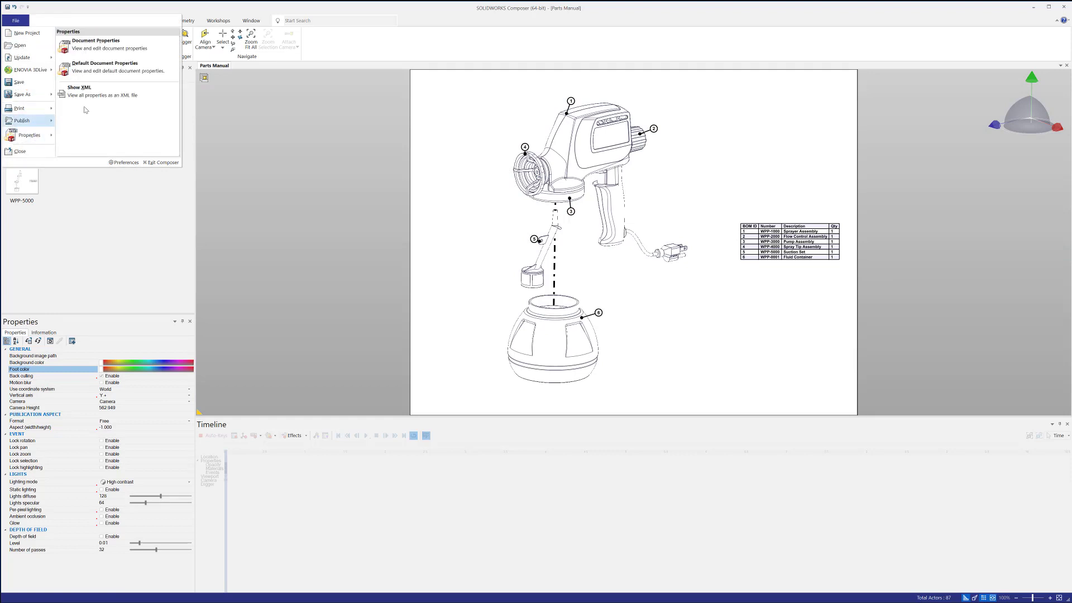
click(112, 68)
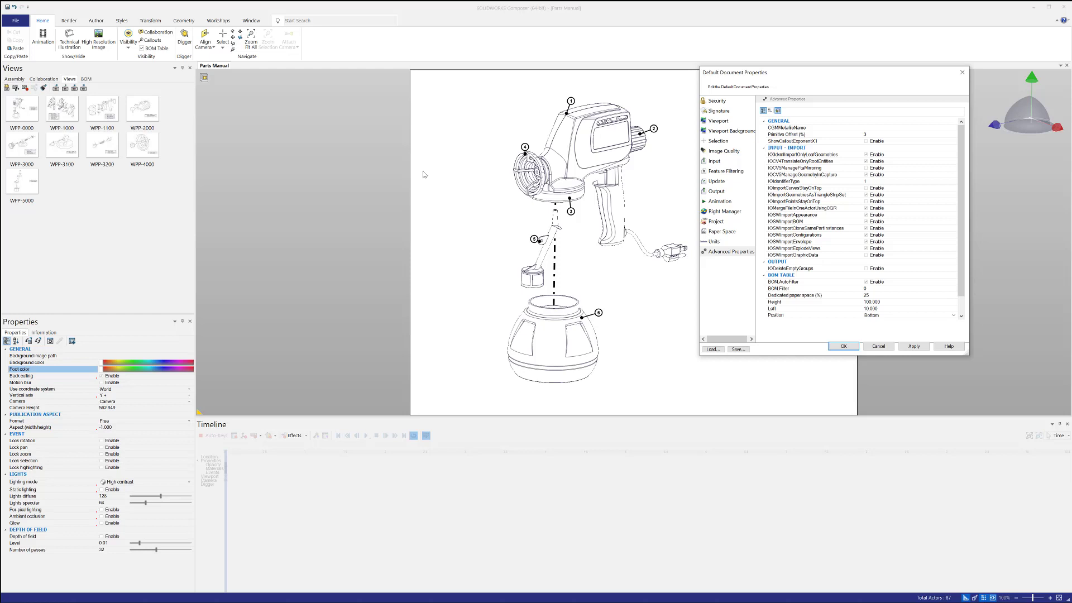
click(726, 122)
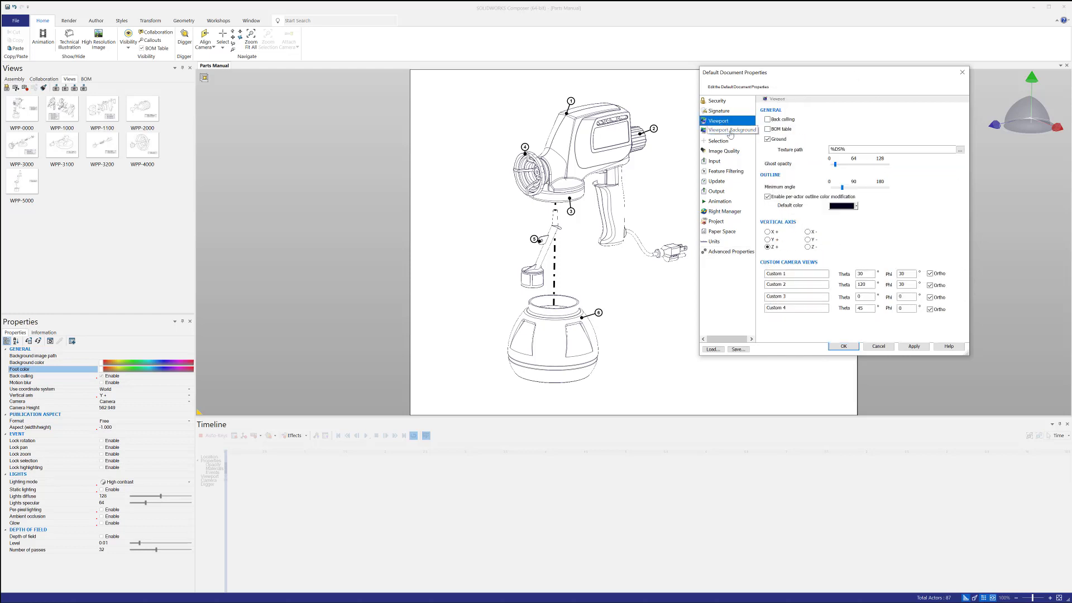
click(730, 132)
drag(815, 75, 328, 92)
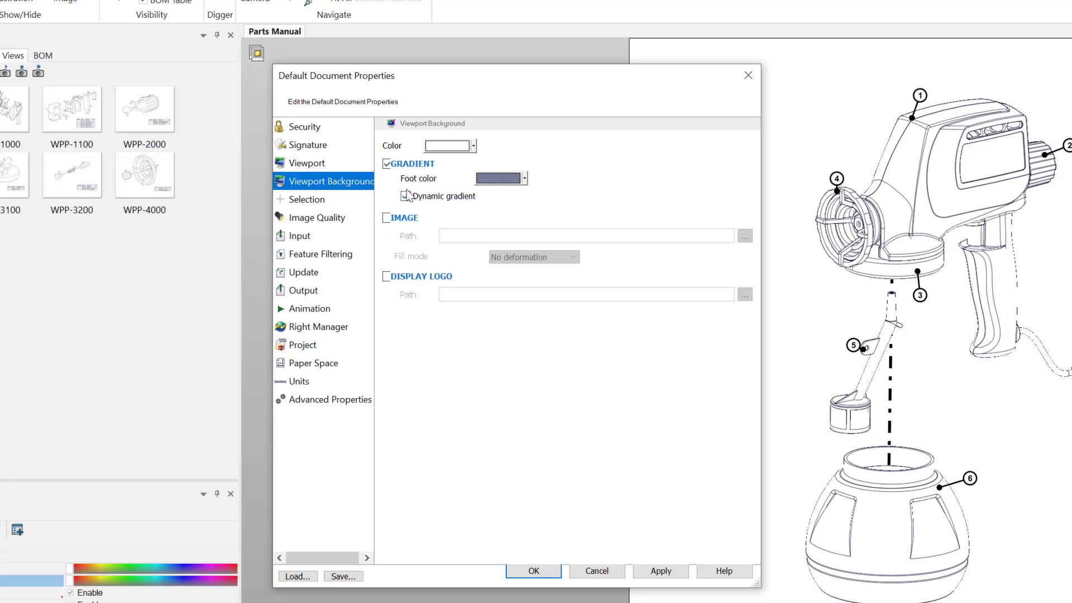
click(525, 178)
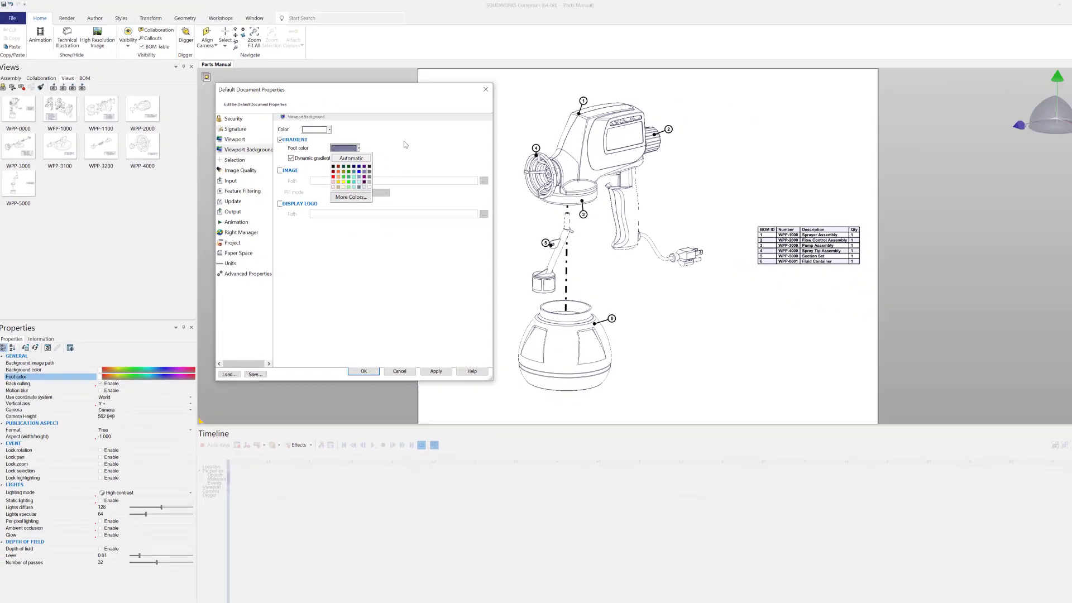
click(405, 145)
click(280, 140)
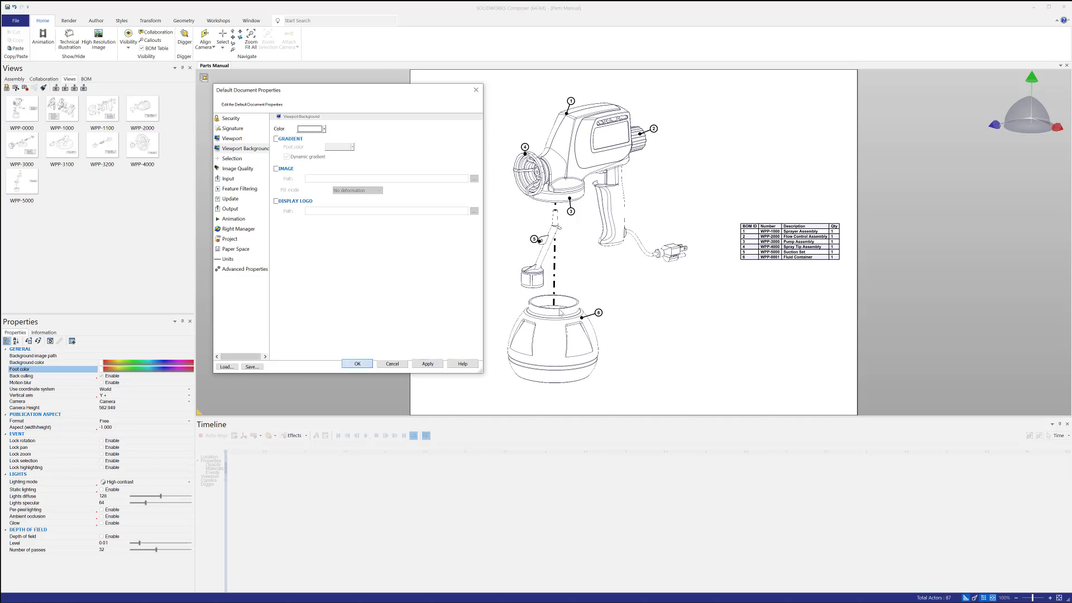
click(475, 90)
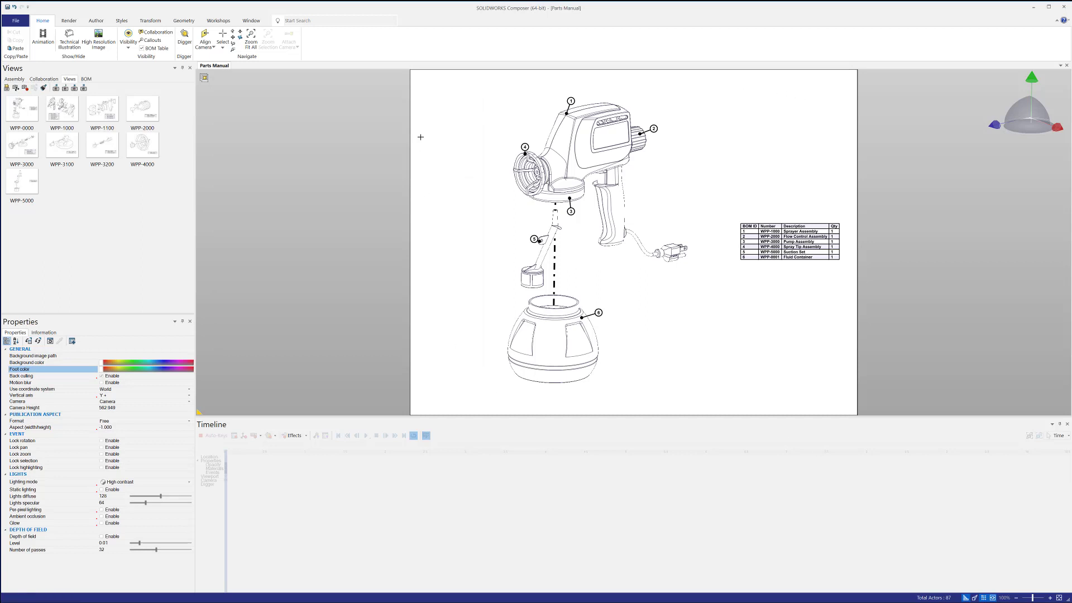
click(68, 20)
- Toggle the Render tab's Ground effect on, then off again
click(207, 38)
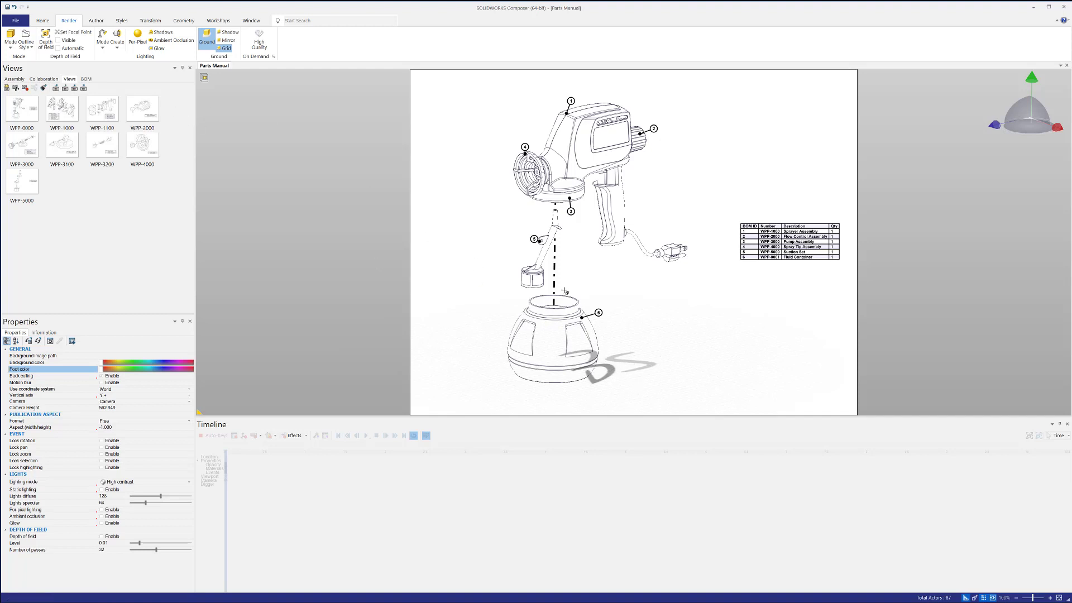
click(206, 37)
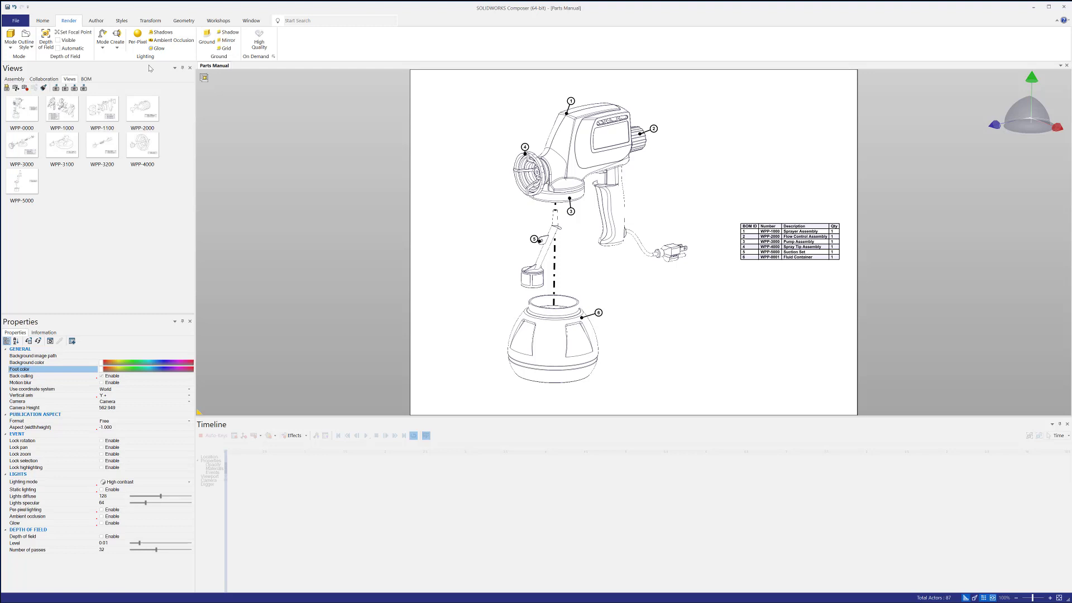
- Delete the ground Texture path in Default Document Properties > Viewport and apply it
click(16, 20)
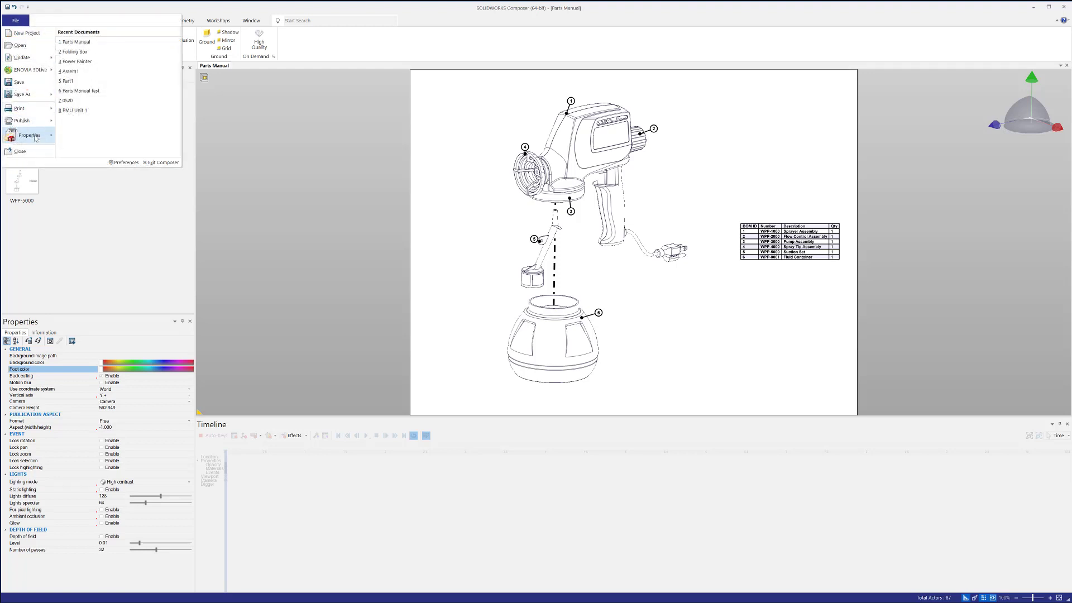
mouse_move(35, 137)
click(112, 71)
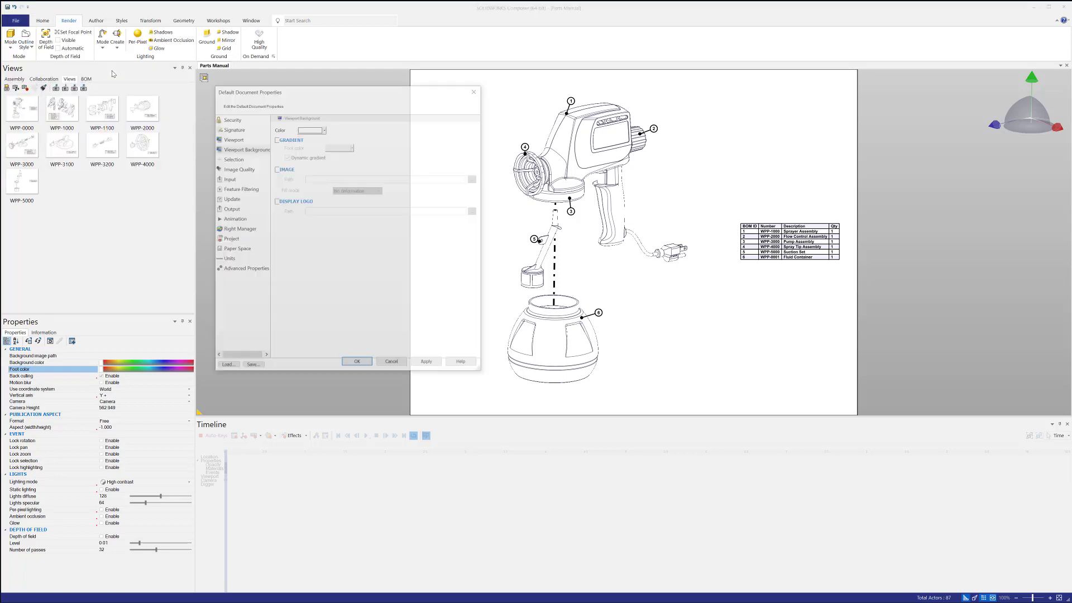
click(232, 139)
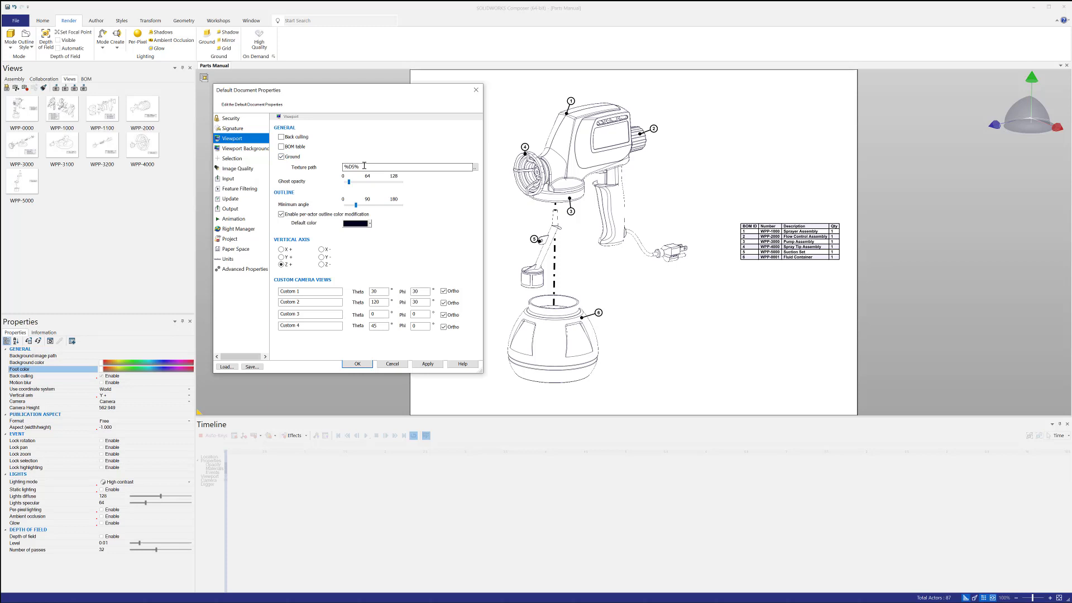
click(474, 168)
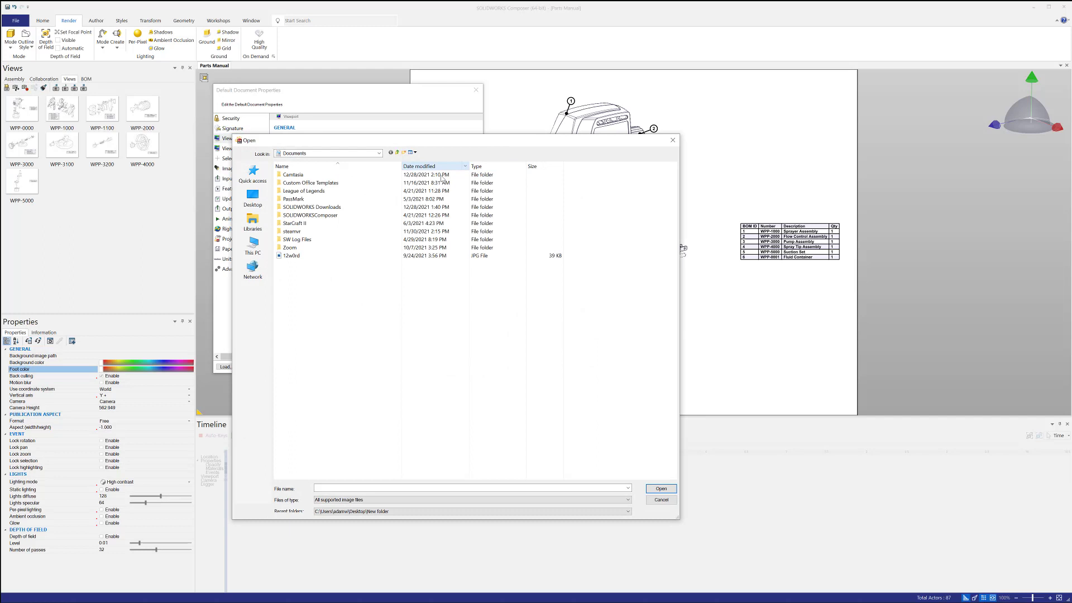
click(673, 141)
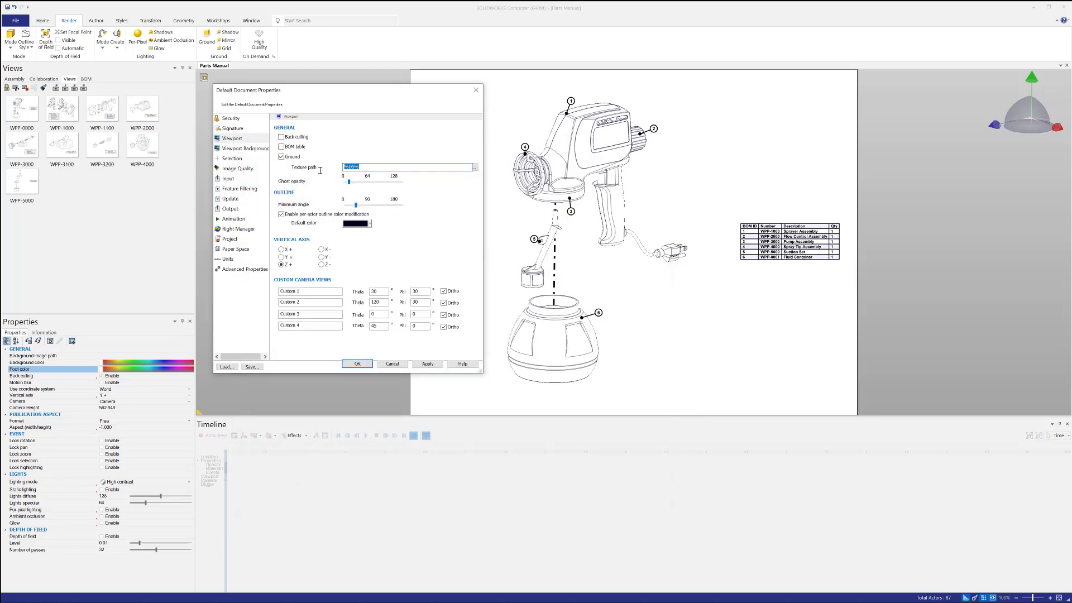
key(Delete)
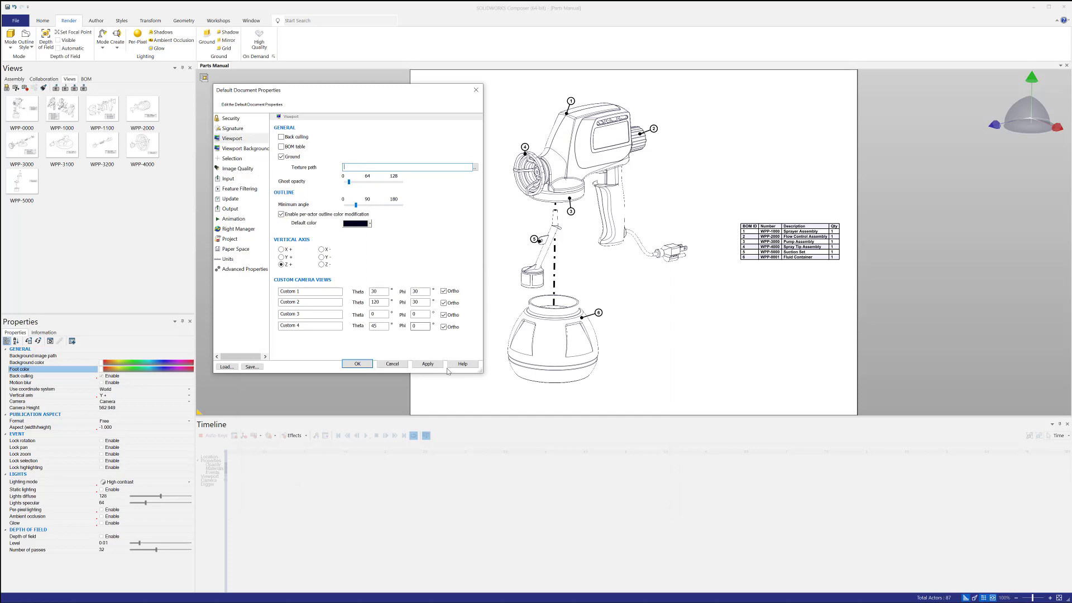
click(358, 364)
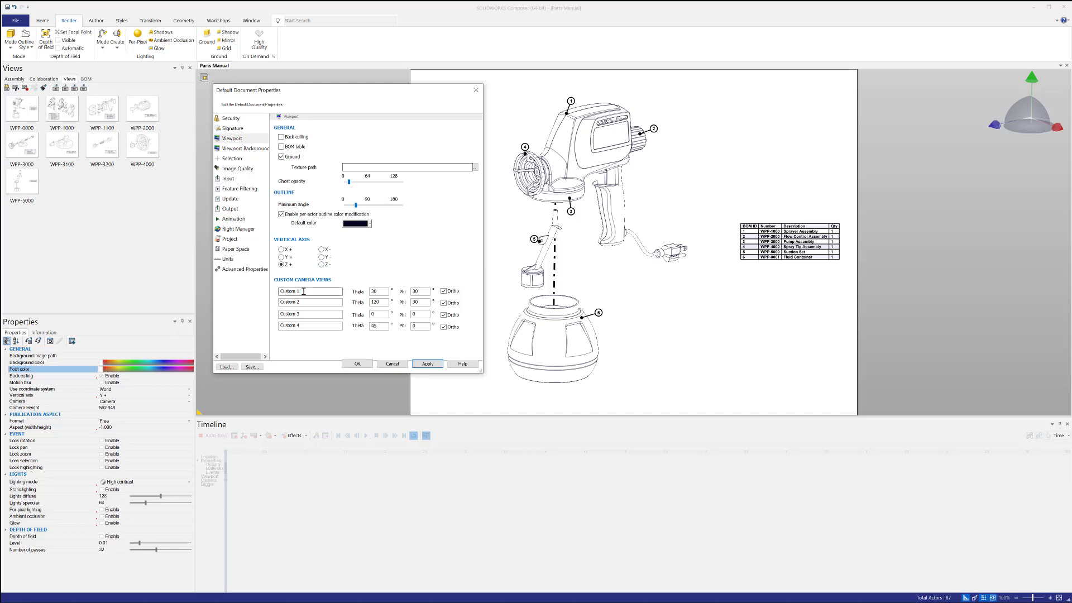
- Apply the Custom 1–4 camera views, with Custom 4 at Theta 45, Phi 0, and close
drag(308, 292, 298, 328)
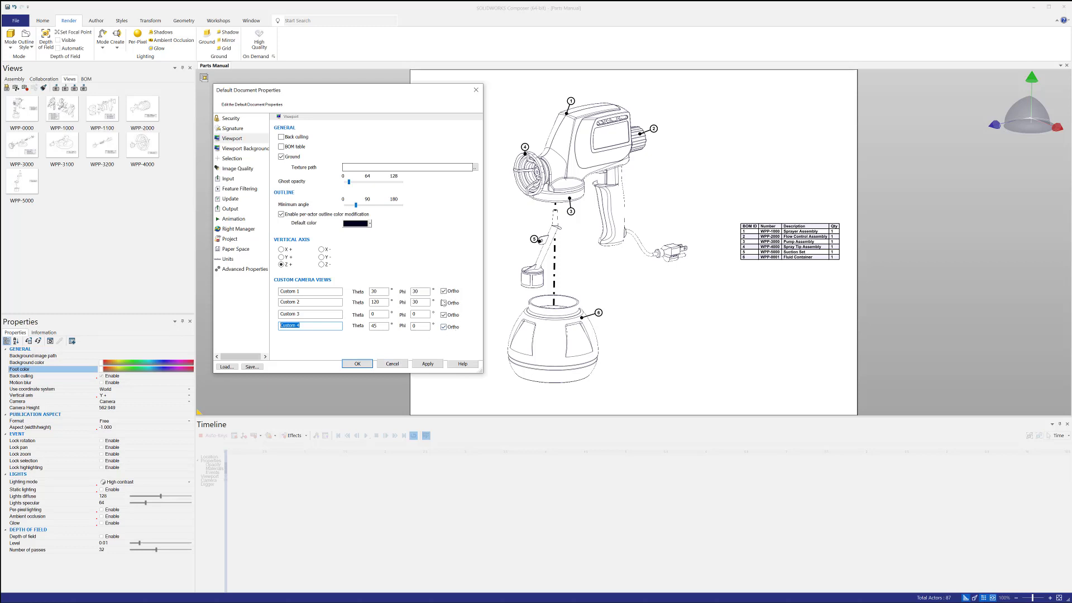
click(428, 364)
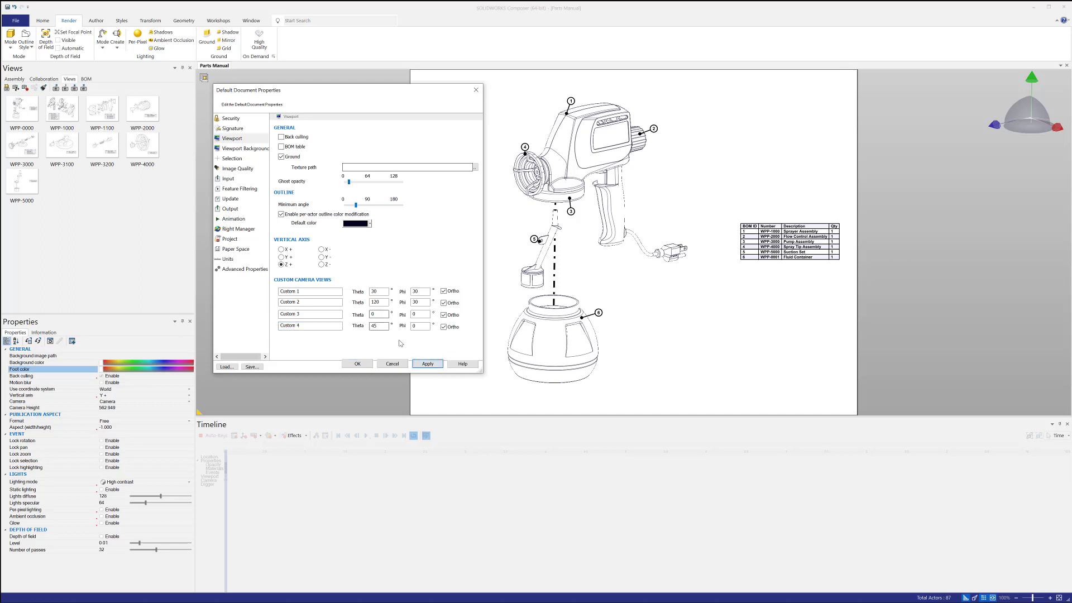
click(358, 364)
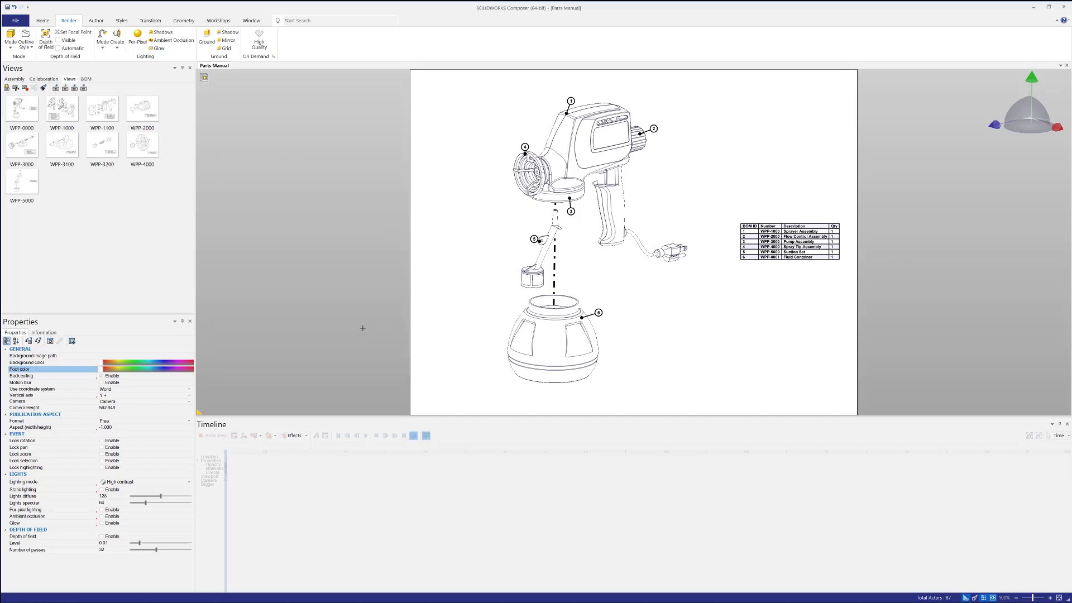
- Align the camera to Custom 1, Custom 2, Custom 3 and finally Custom 4
click(41, 20)
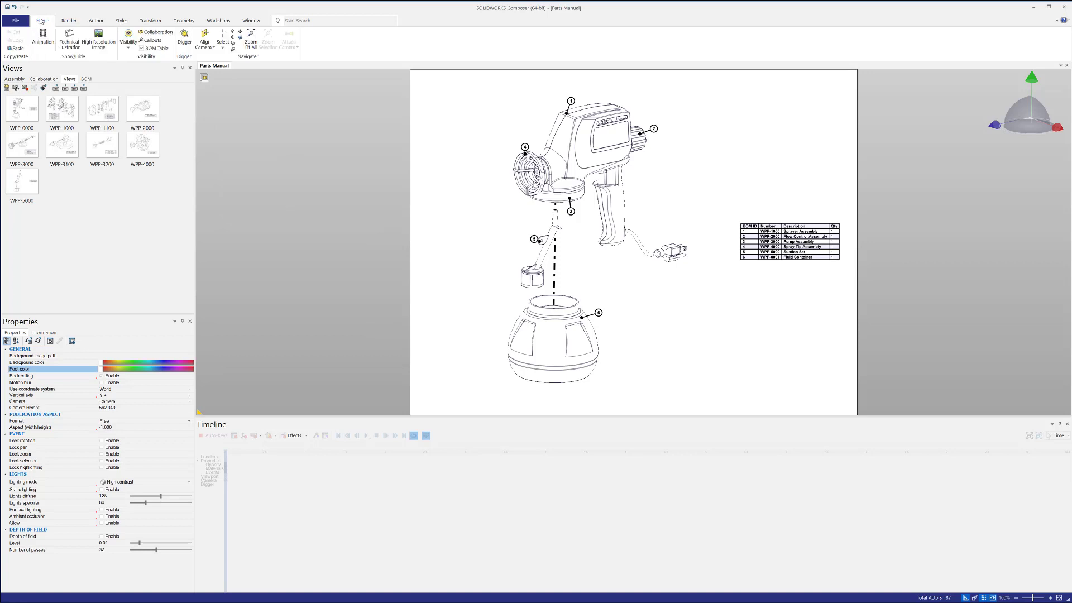
click(213, 49)
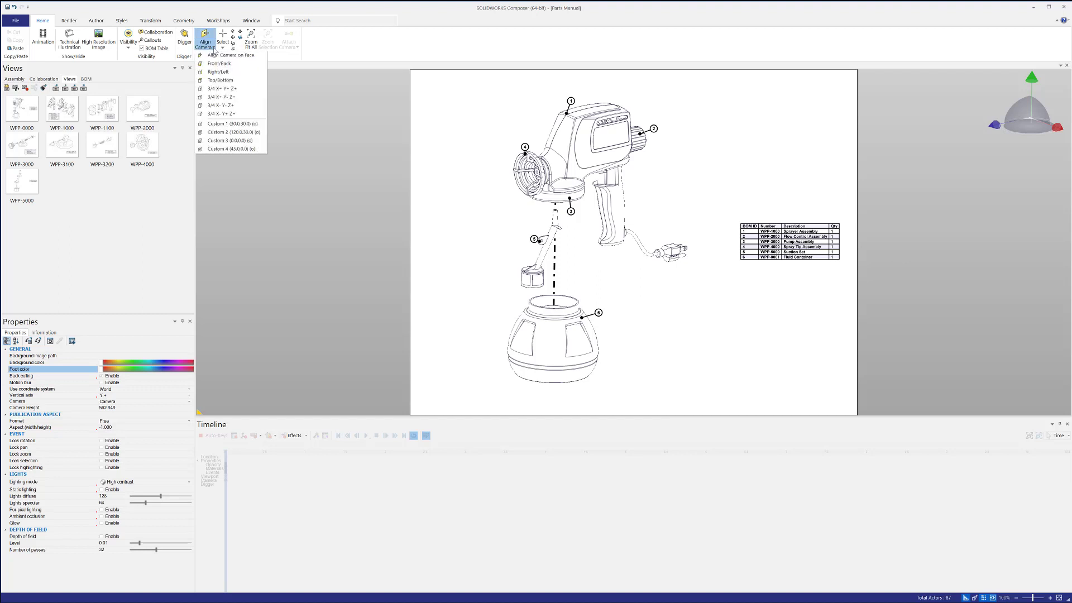
click(224, 124)
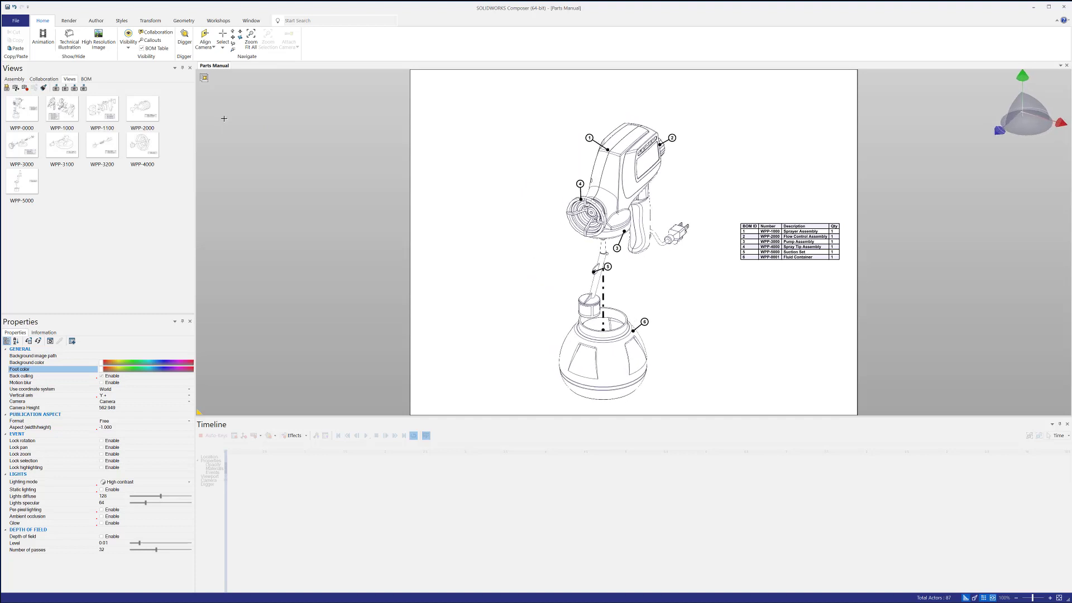
click(214, 48)
click(224, 125)
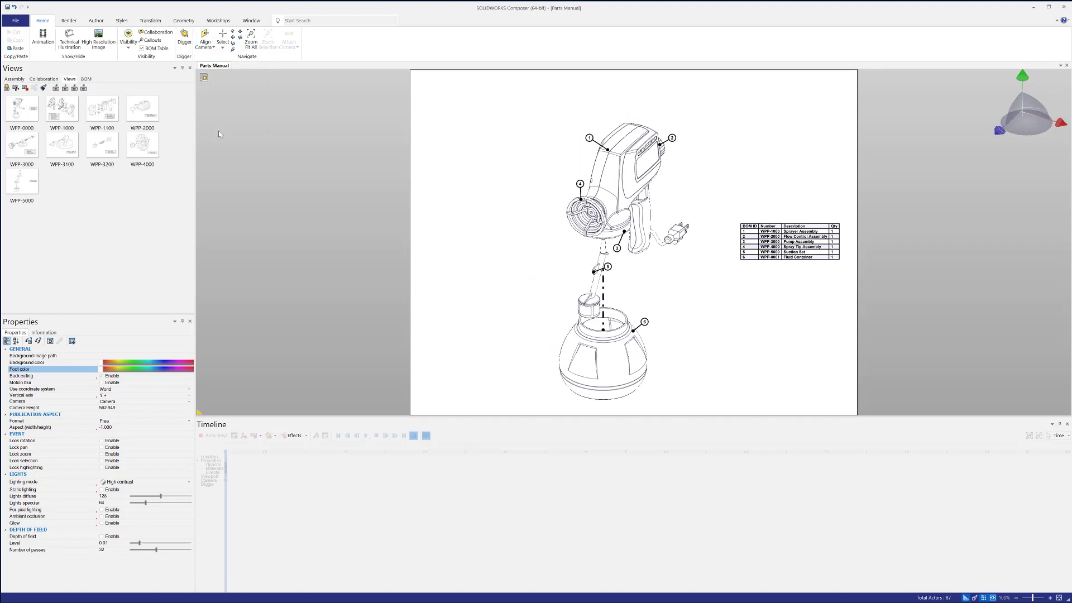
click(205, 44)
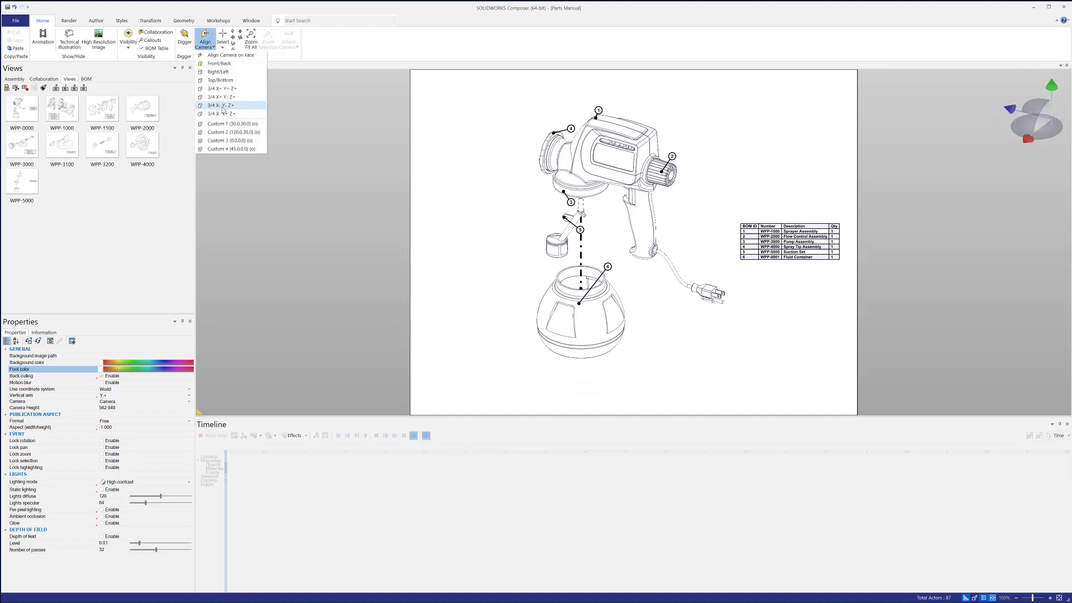
click(223, 140)
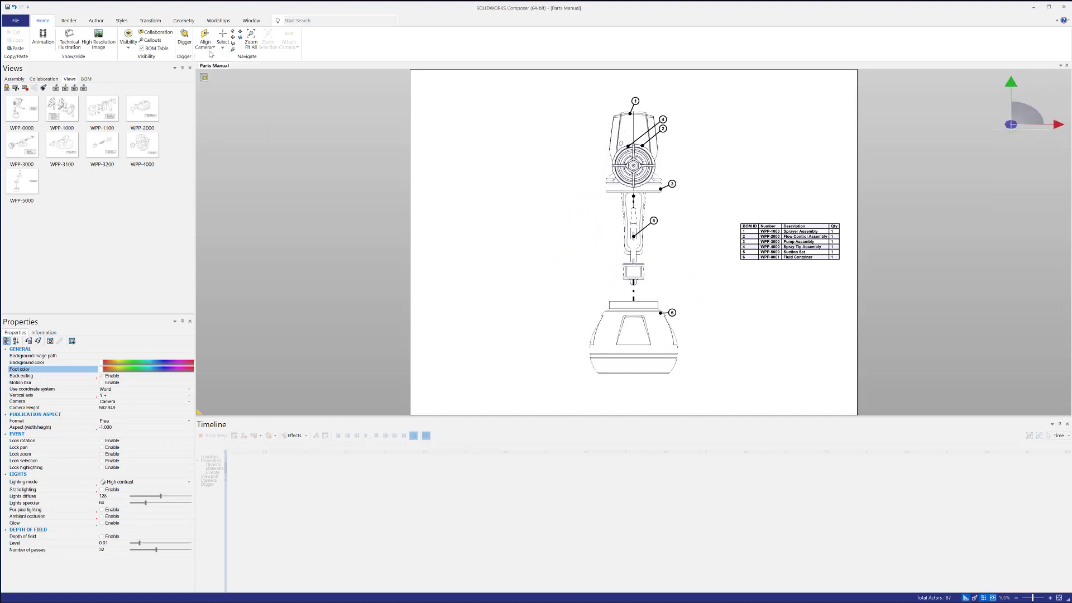
click(211, 49)
click(229, 148)
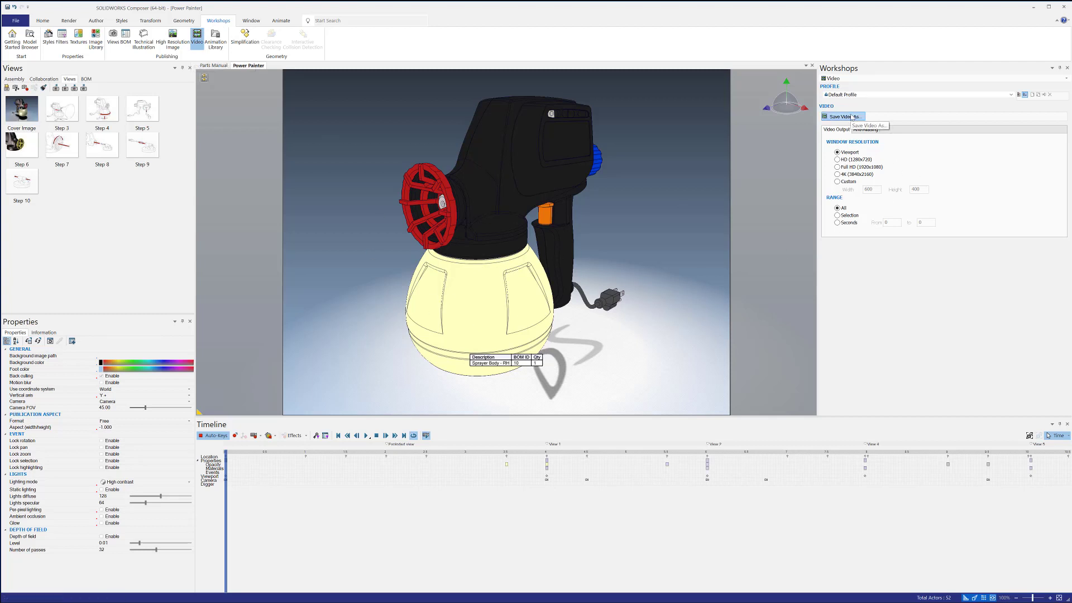
- Check that Save Video As puts Power Painter on the Desktop as MP4 (*.mp4), then cancel
click(853, 118)
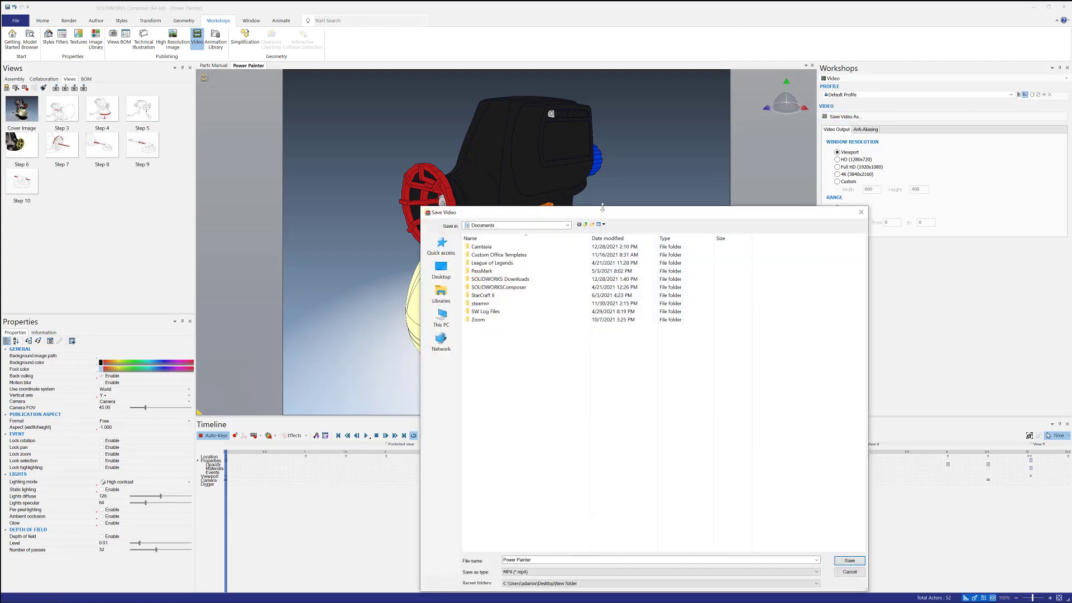
drag(602, 207, 508, 111)
click(347, 173)
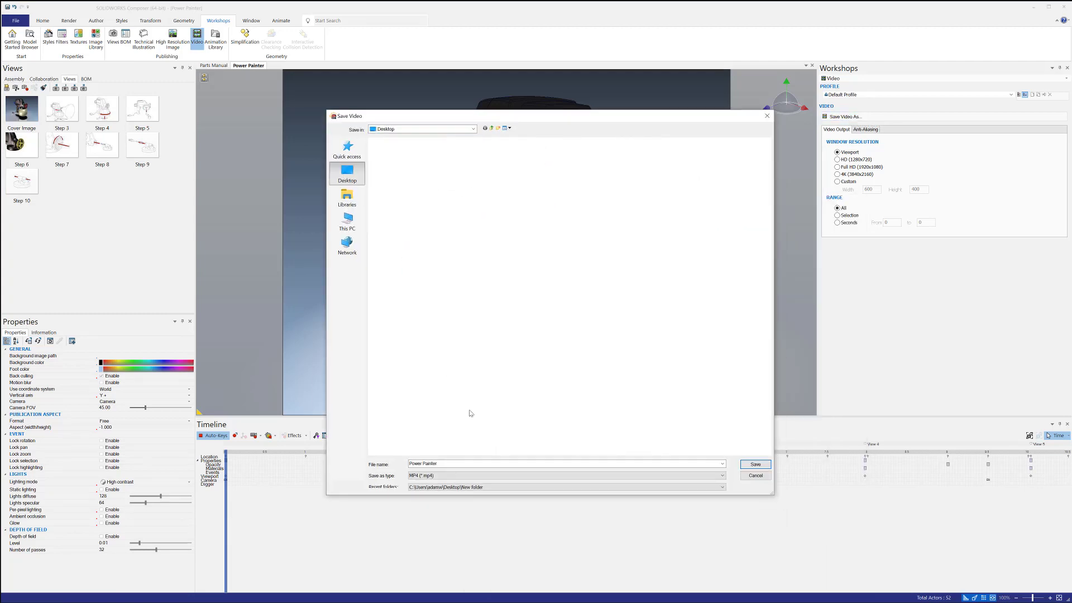
click(430, 464)
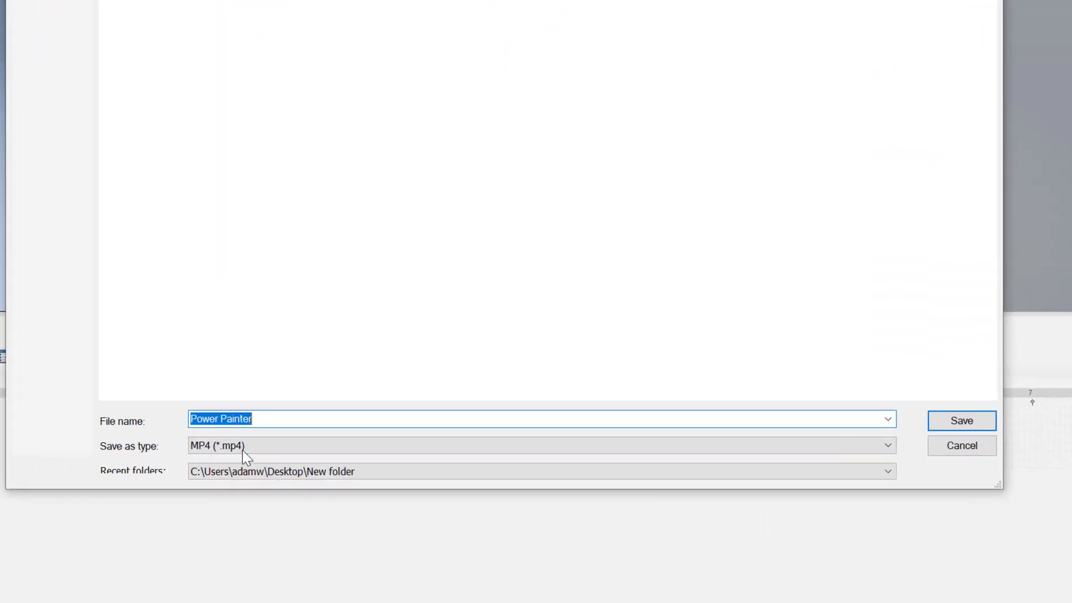
click(244, 452)
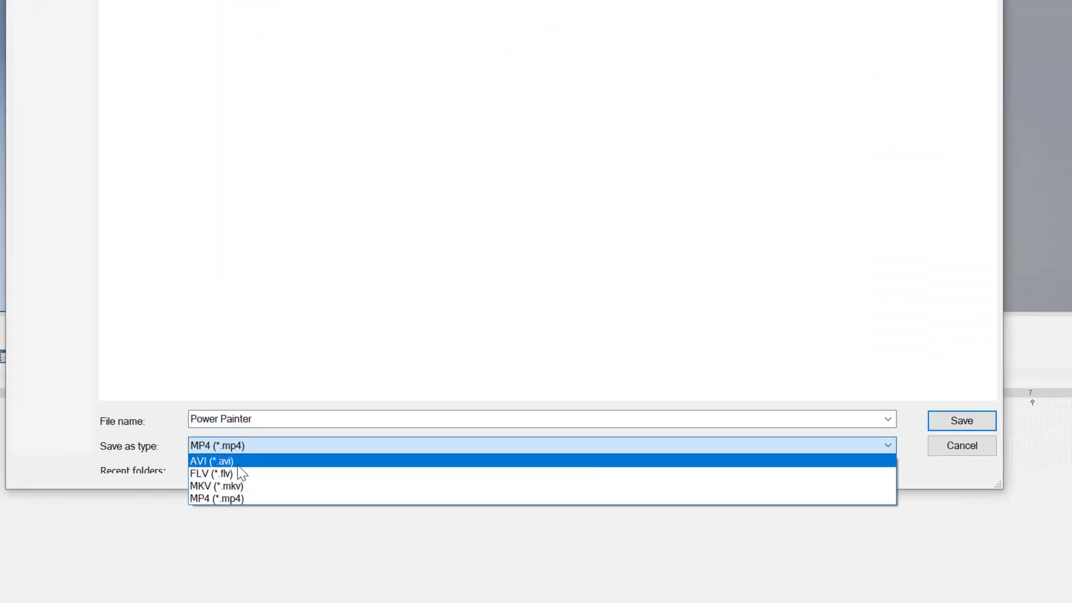
click(254, 499)
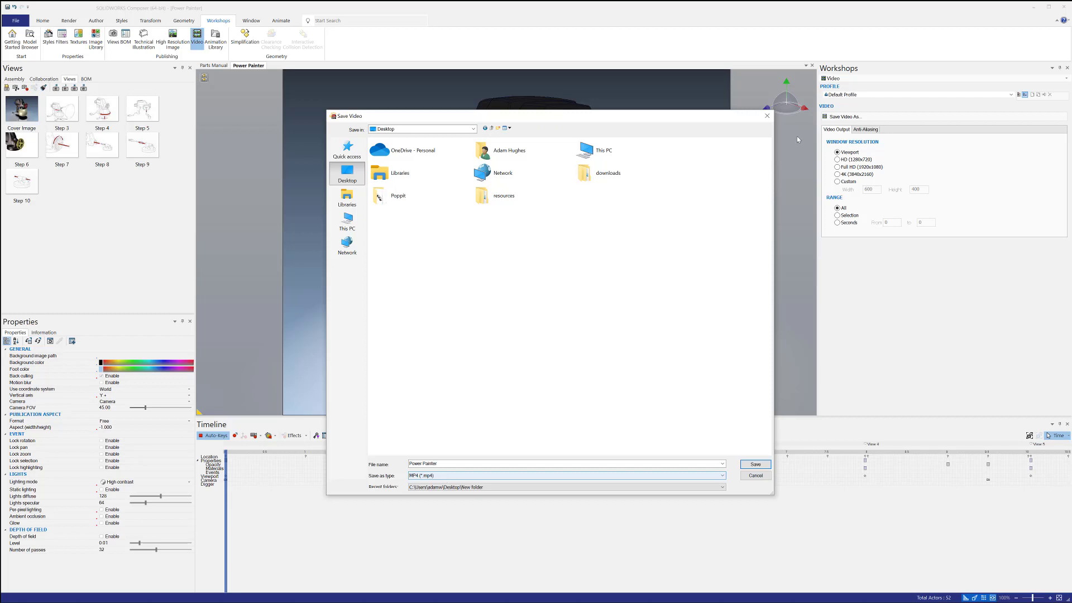
click(768, 116)
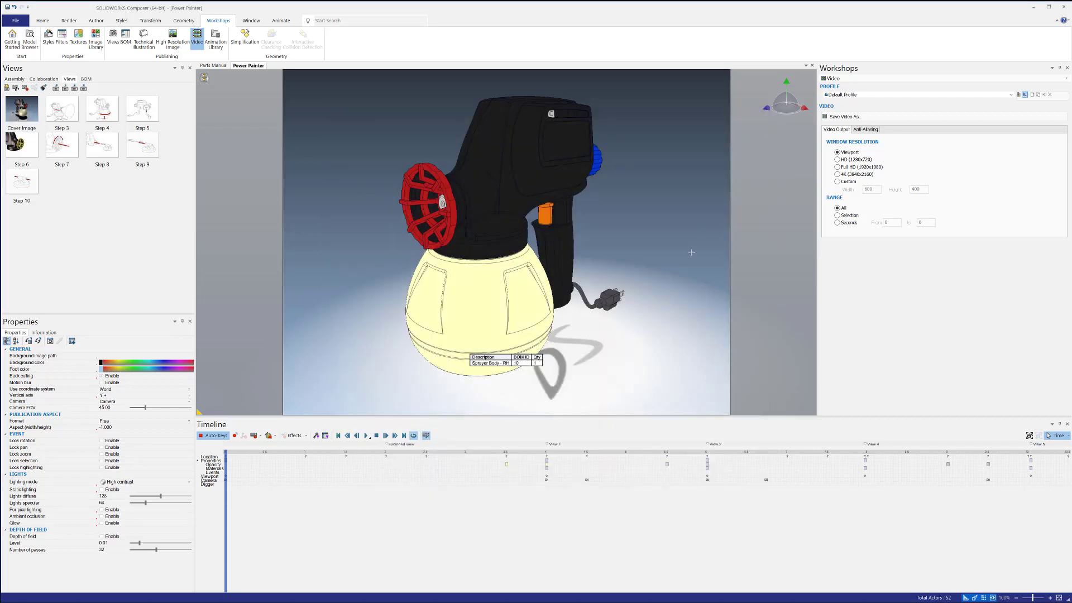
- Select the BOM table, then zoom out and orbit the sprayer to show the table stays fixed at the bottom
click(499, 357)
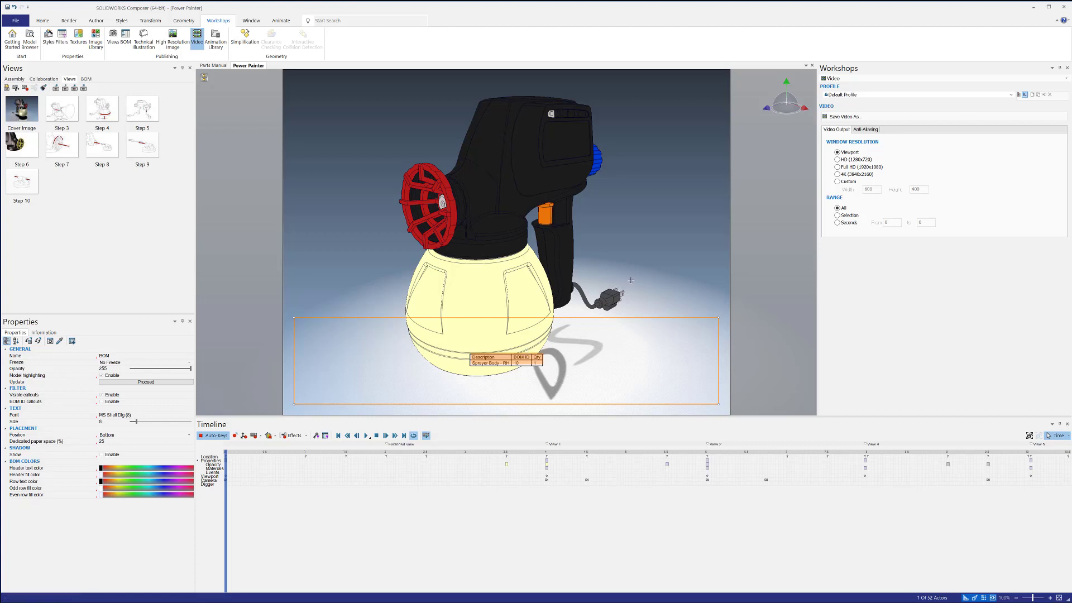
scroll(631, 280, down, 5)
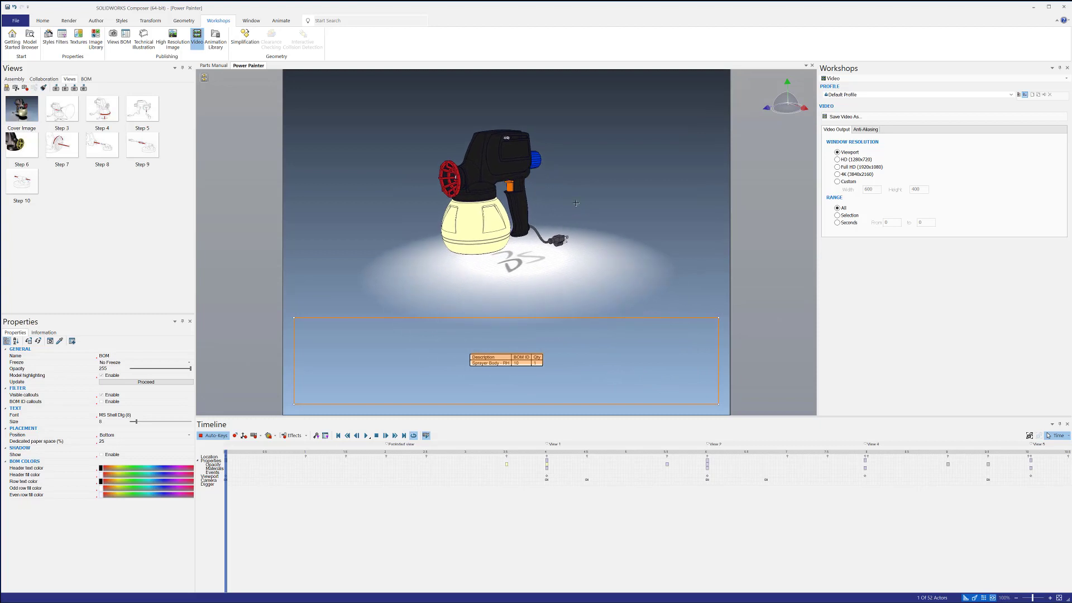
mouse_move(576, 203)
mouse_down()
mouse_move(672, 222)
mouse_move(650, 227)
mouse_up()
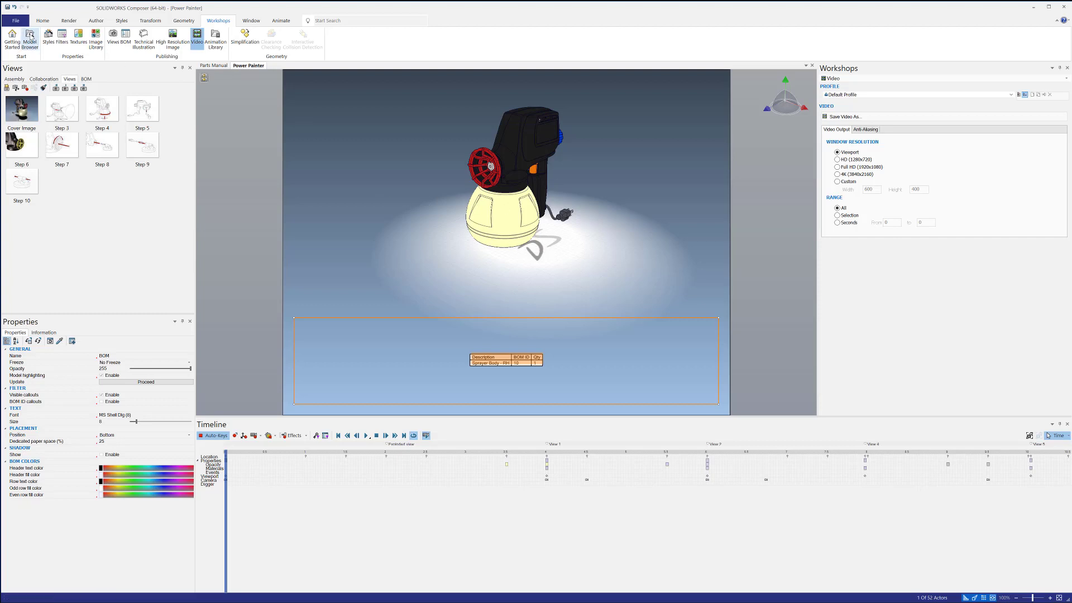
click(43, 21)
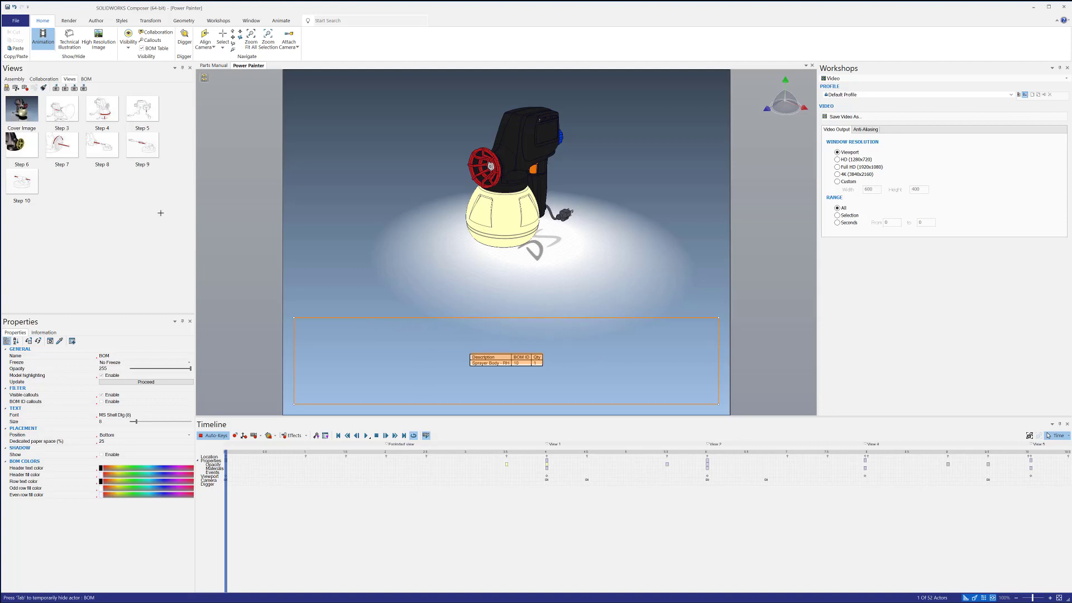
click(17, 23)
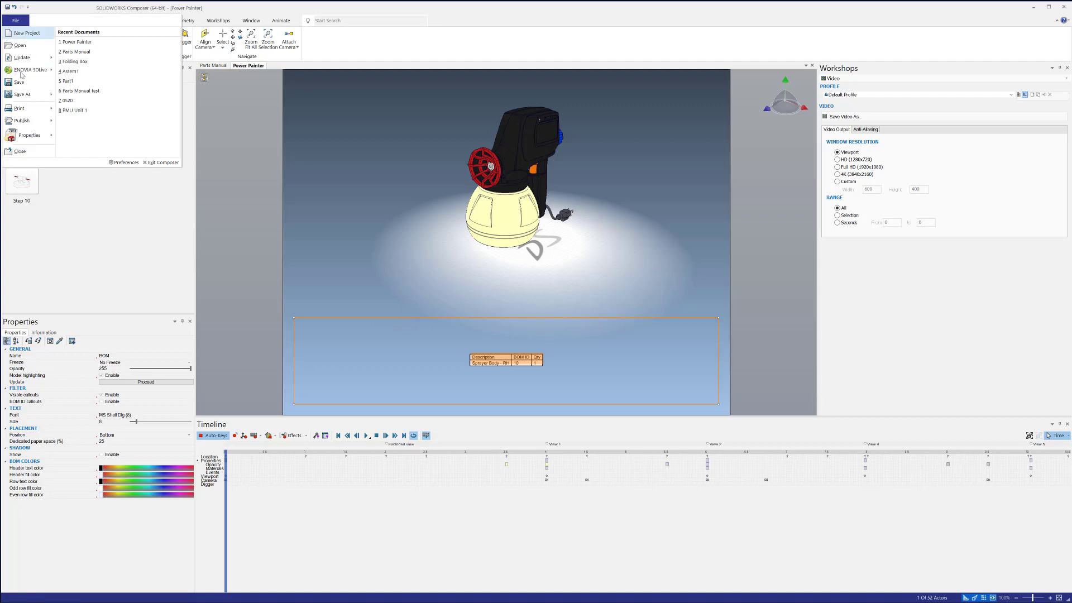
- Change the default BOM TABLE Position from Bottom to Free in Advanced Document Properties, and apply it
mouse_move(28, 135)
click(106, 73)
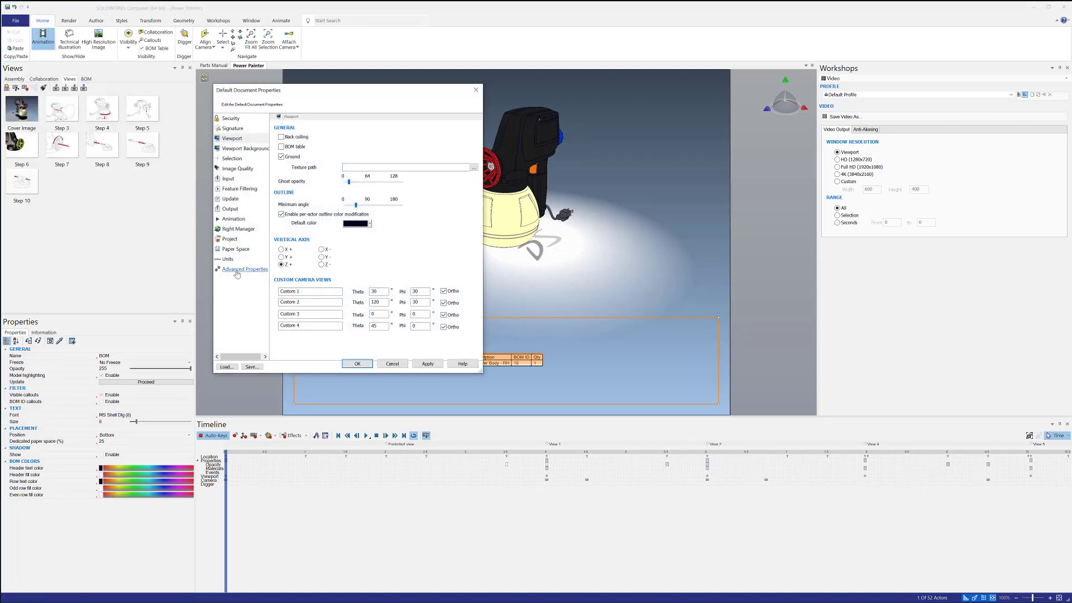
click(237, 270)
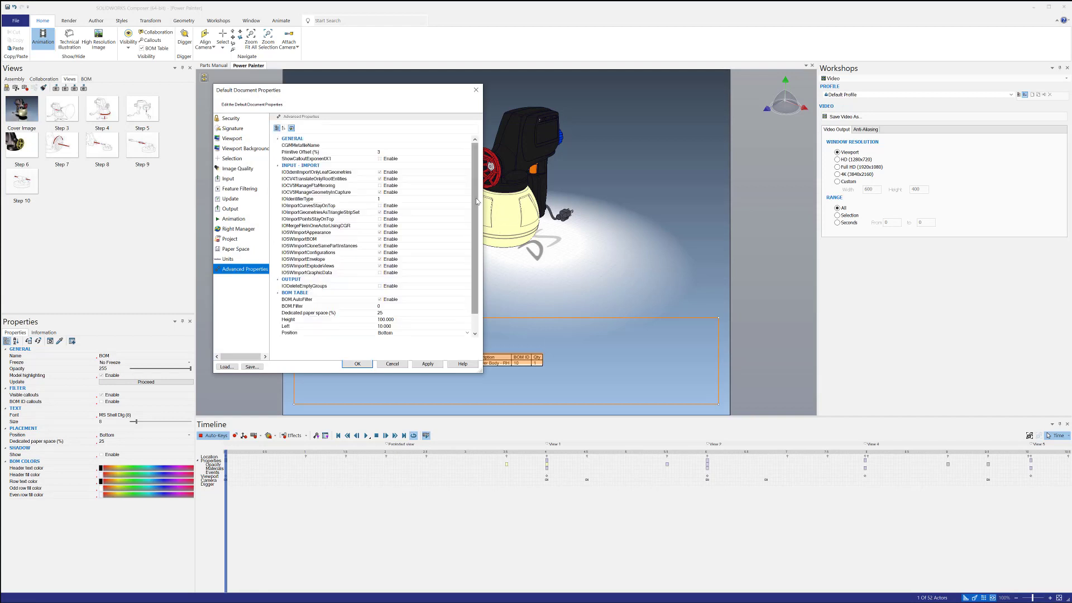
drag(478, 201, 484, 255)
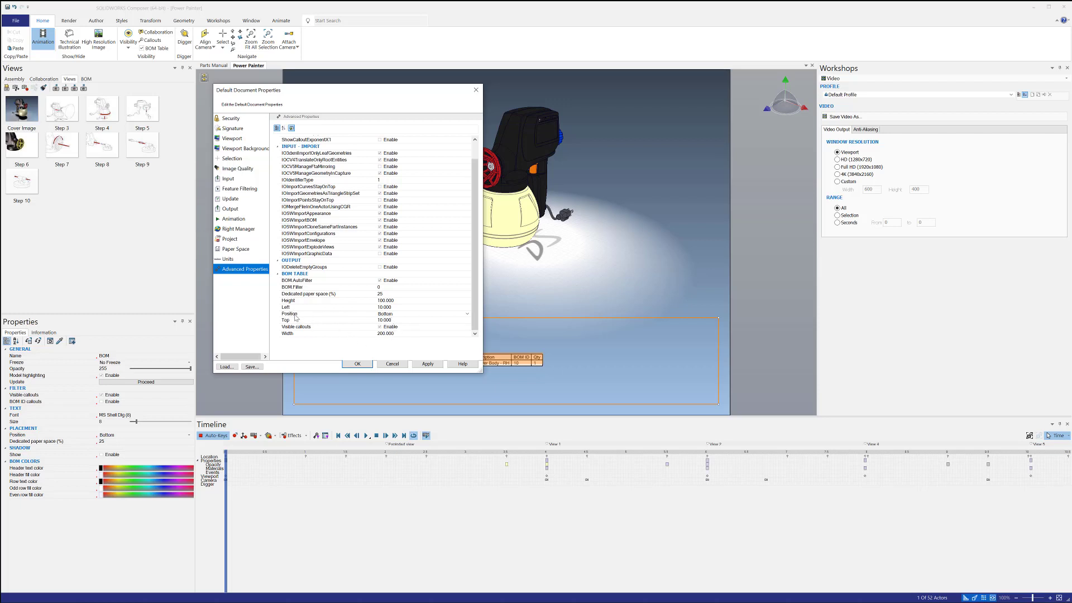
click(468, 315)
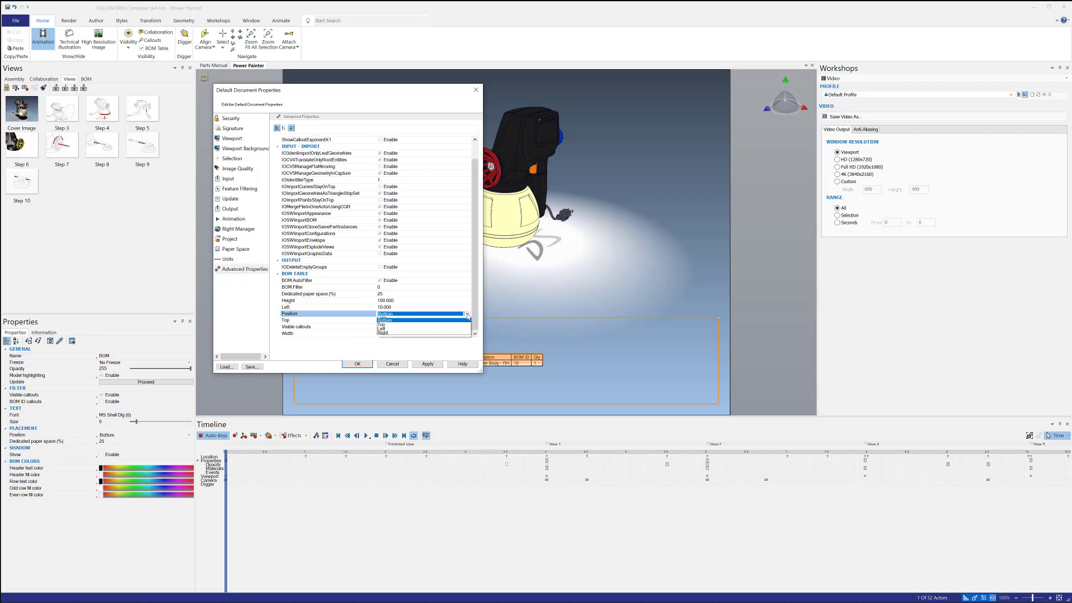
click(451, 321)
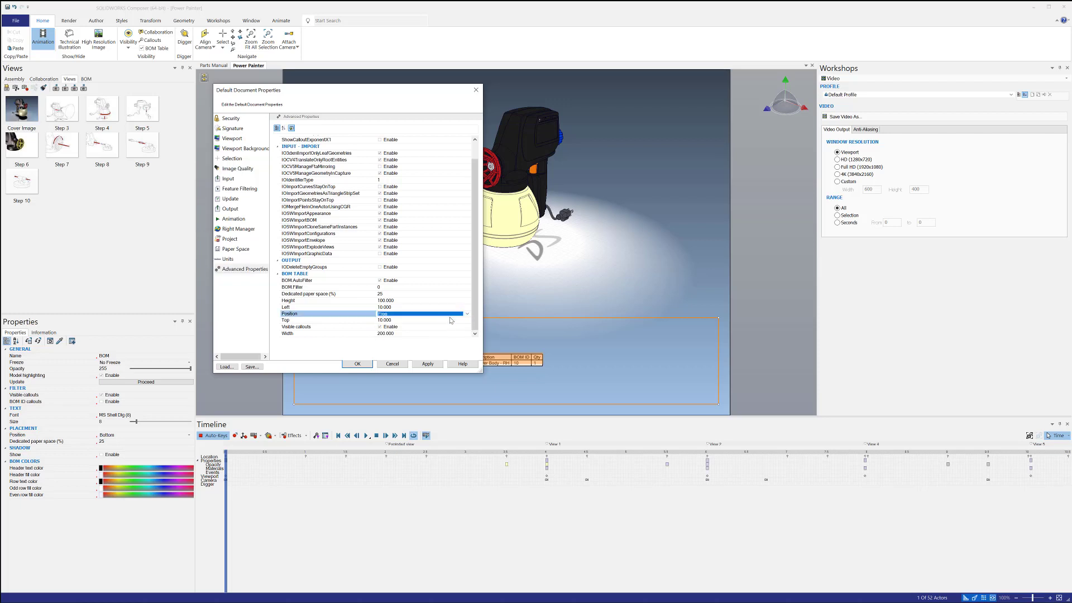
click(428, 363)
click(357, 365)
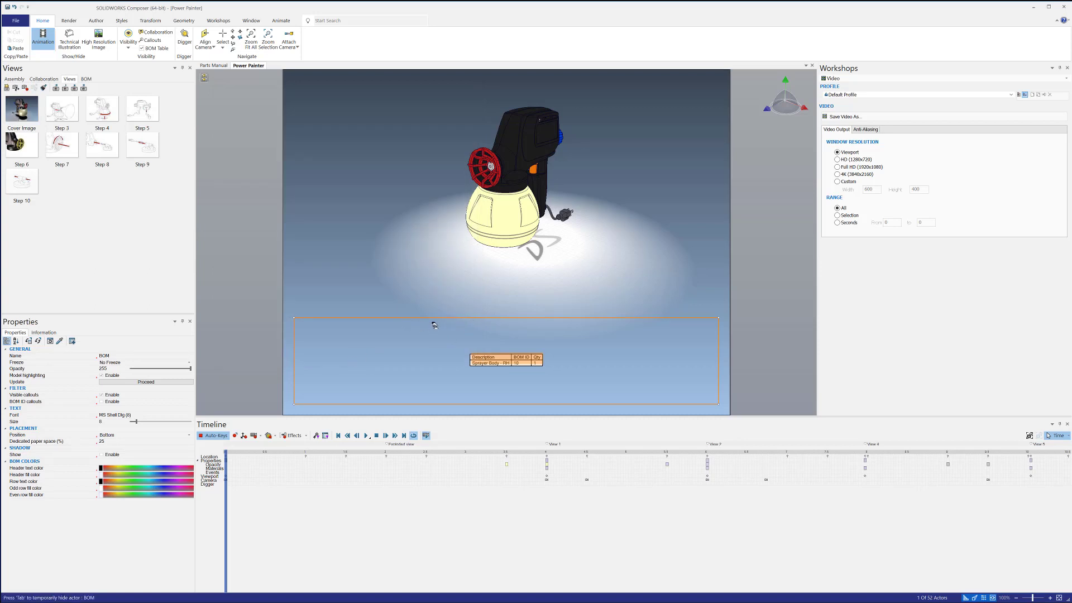
- Set this BOM table's position to Free, reshape its frame narrower and taller, and raise text size to 39
click(115, 438)
click(112, 453)
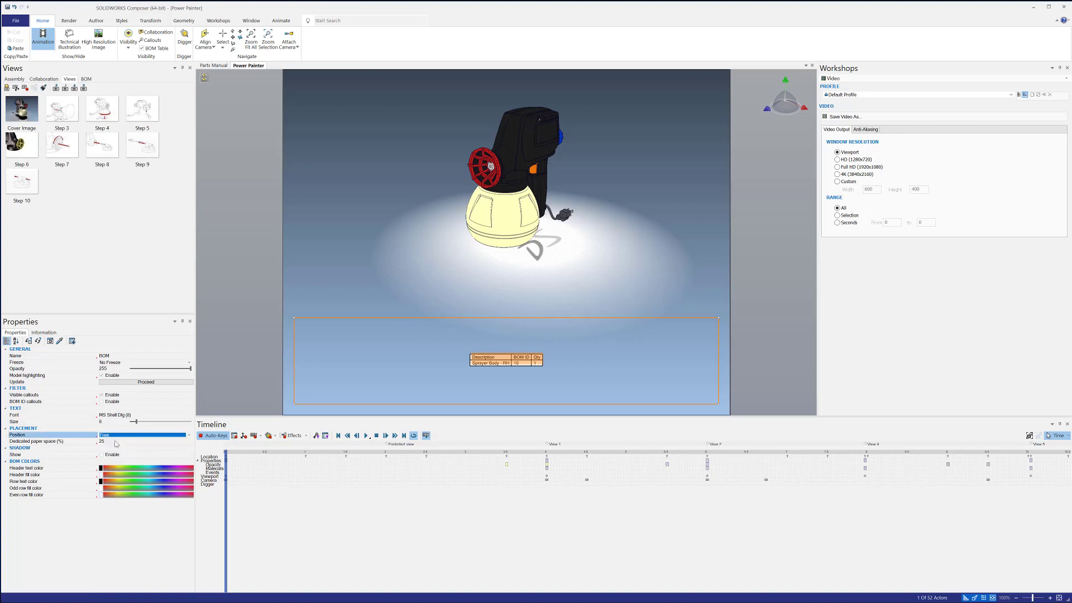
mouse_move(341, 311)
mouse_down()
mouse_move(322, 240)
mouse_move(367, 302)
mouse_move(341, 320)
mouse_up()
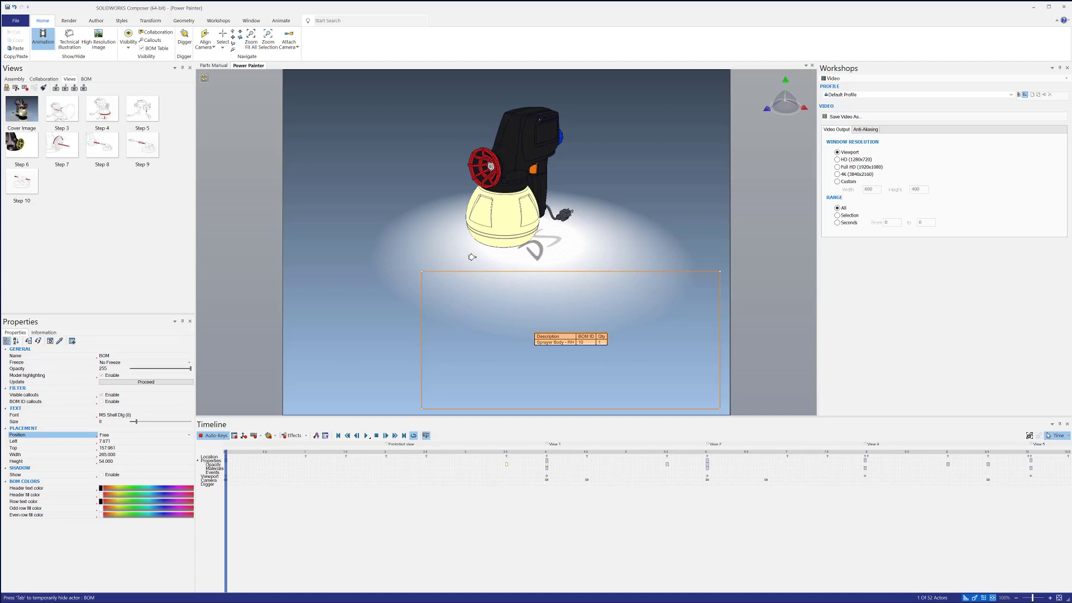
drag(472, 256, 532, 217)
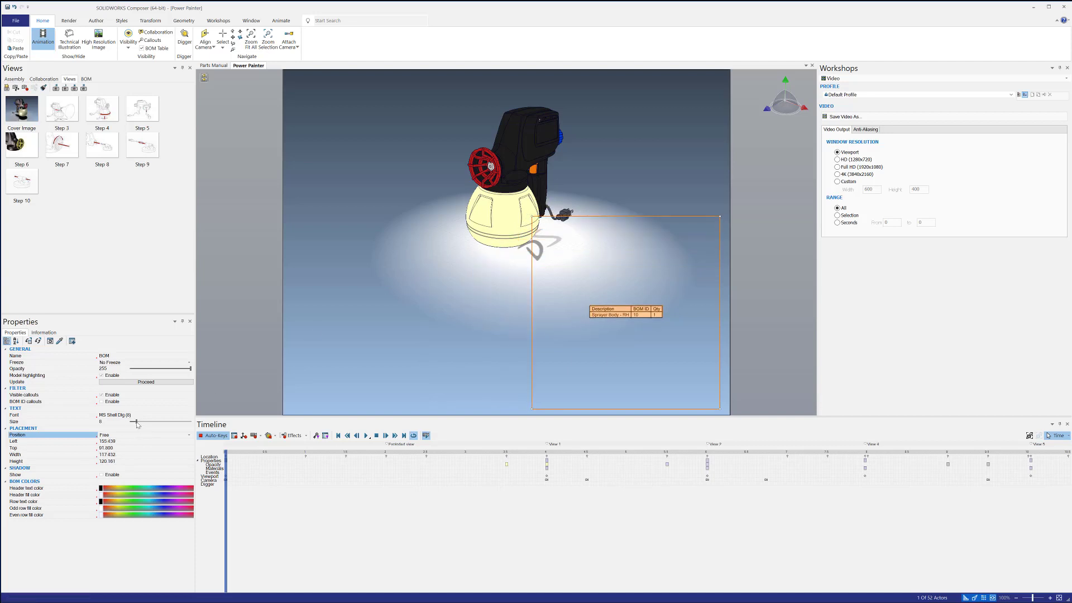
drag(136, 422, 162, 422)
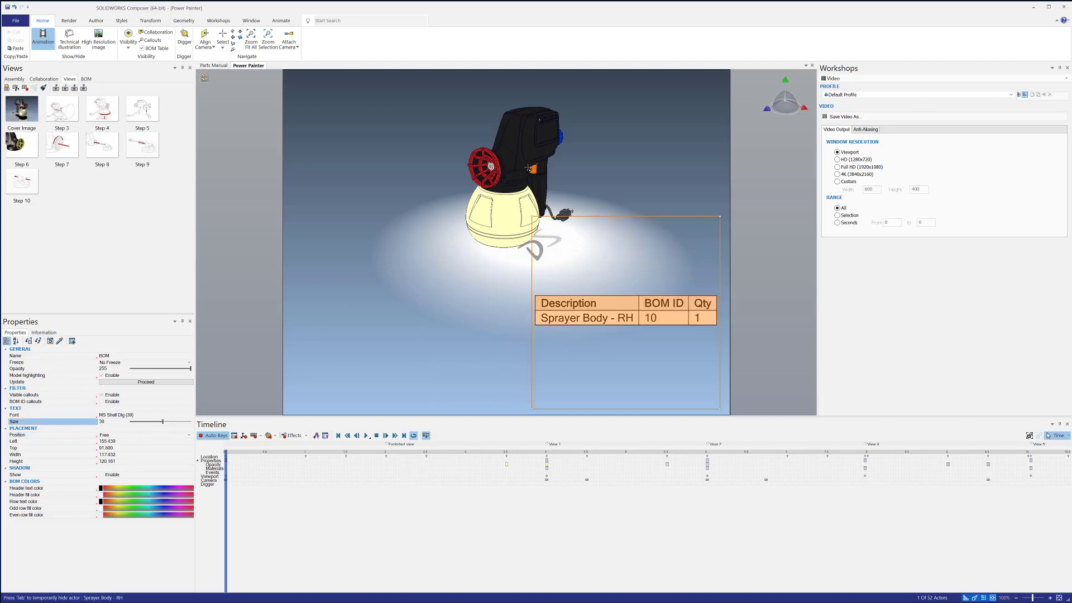
- Orbit the sprayer to a new angle and move the BOM table up beside it
click(380, 226)
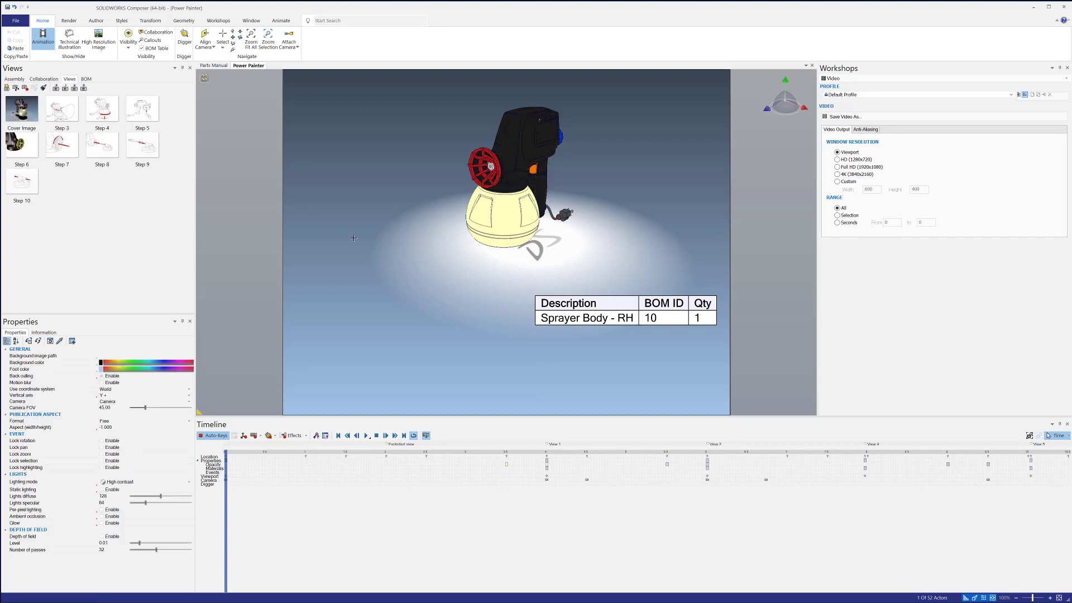
drag(353, 238, 606, 287)
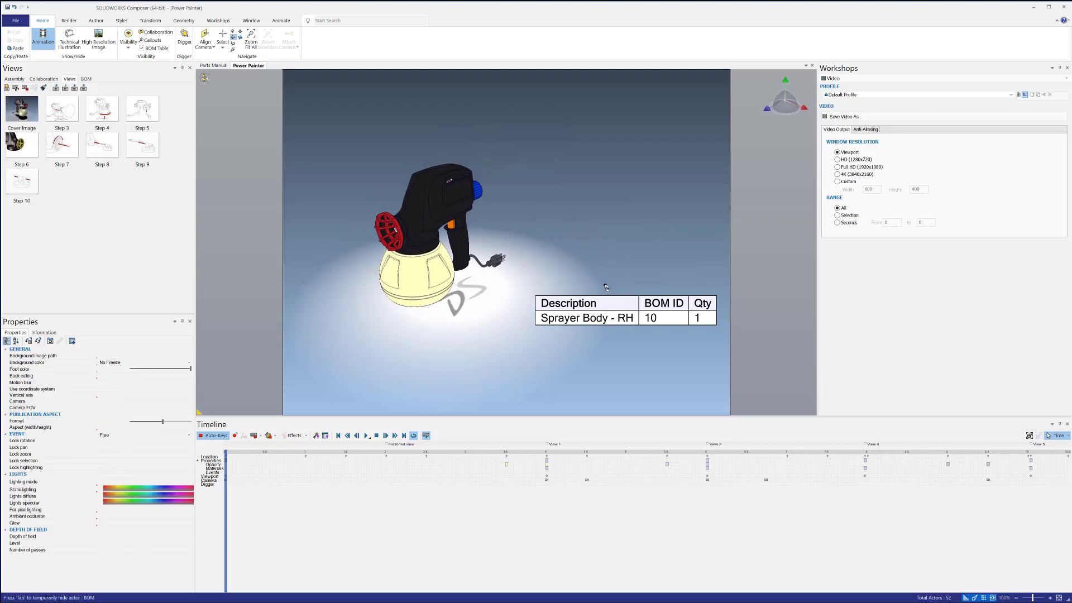
click(606, 287)
drag(606, 215, 609, 143)
click(239, 198)
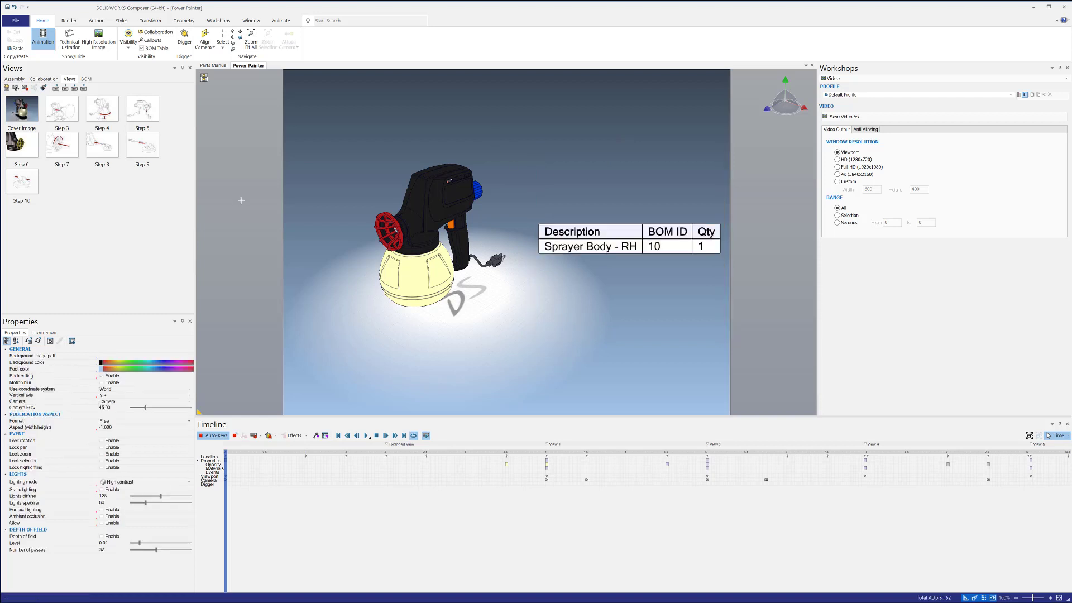
- Change the interface Theme from Light Gray to Dark Gray on the General preferences page
click(16, 21)
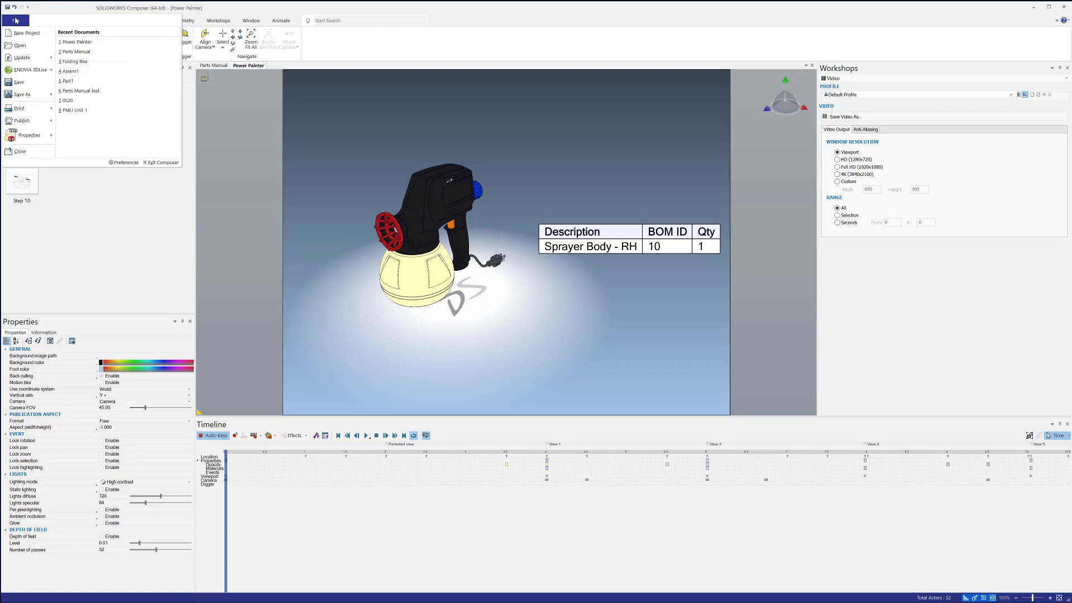
click(124, 163)
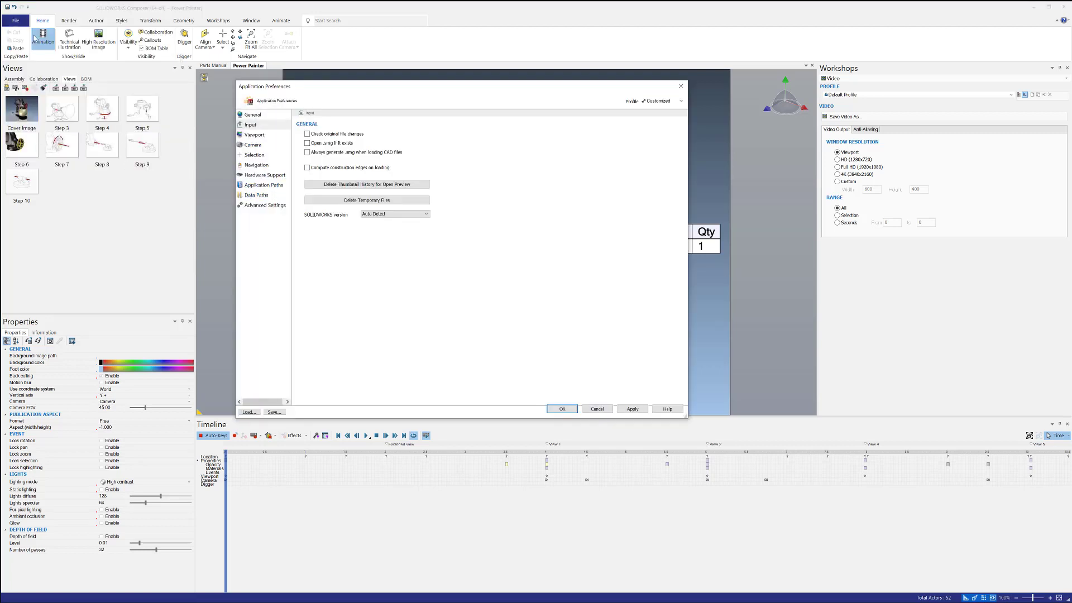
click(252, 116)
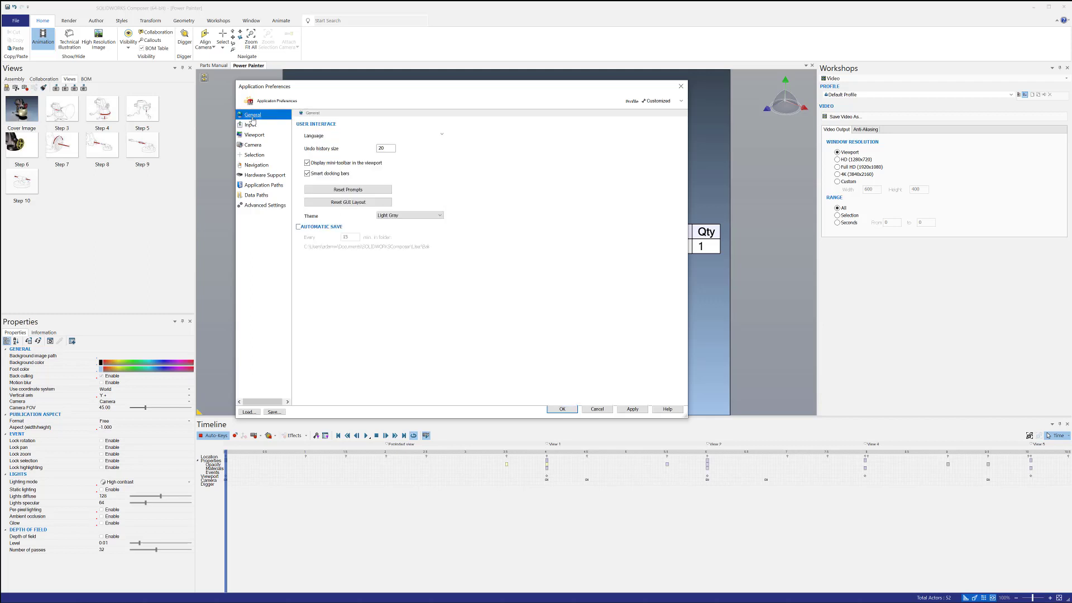
click(387, 215)
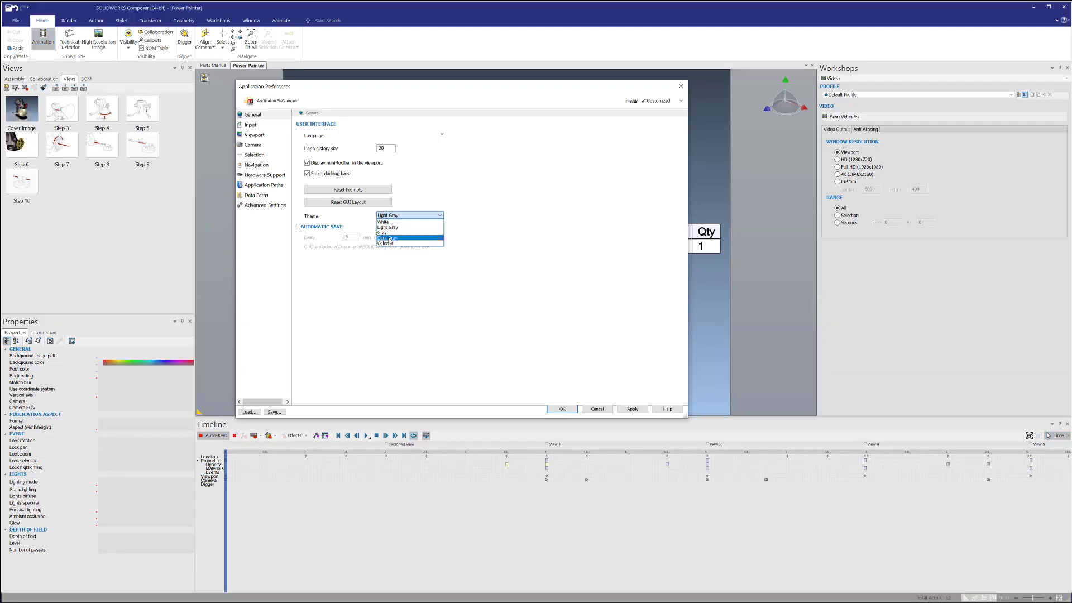
click(389, 239)
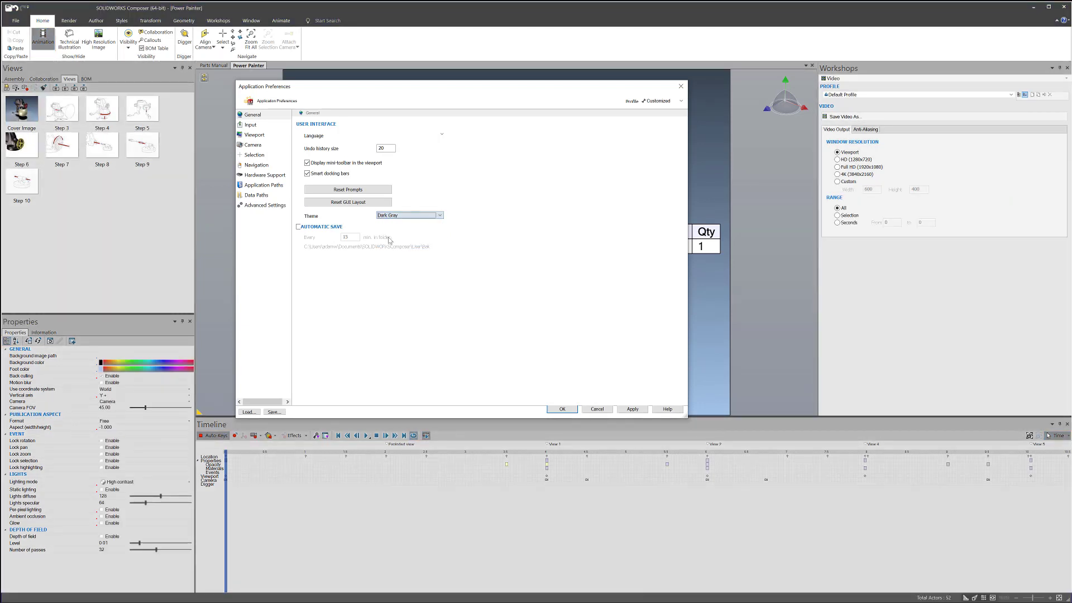
click(422, 215)
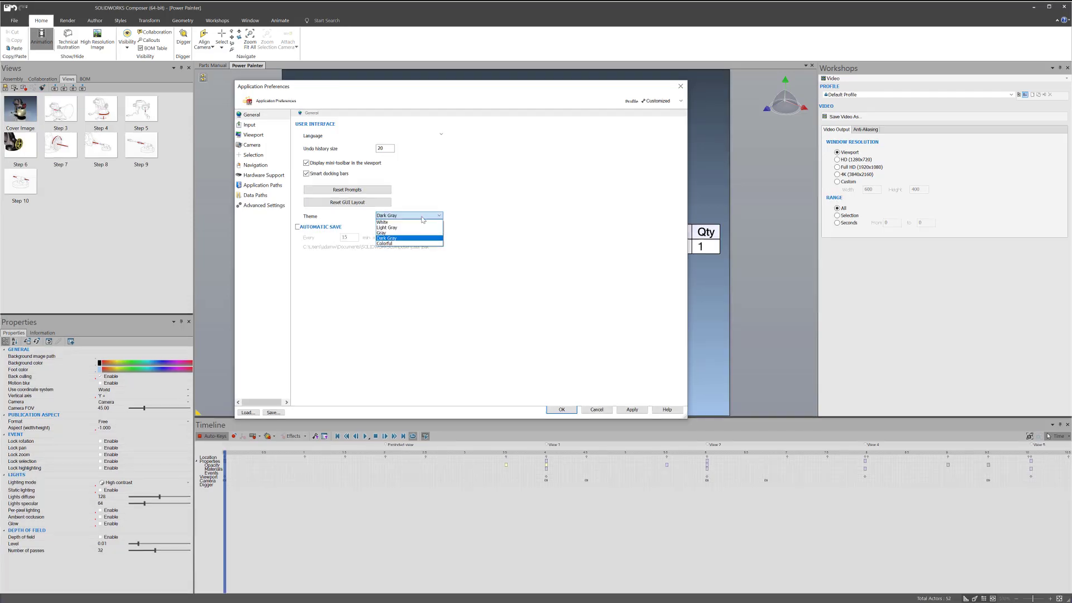
click(265, 205)
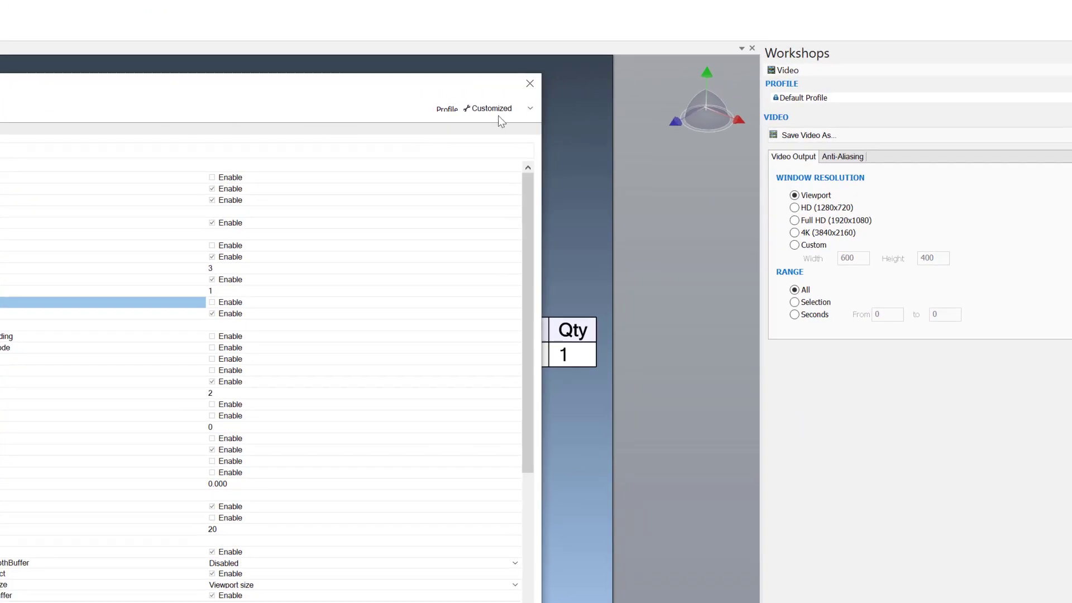
- Try the High quality graphics profile, settle on Standard, and apply the preferences
click(529, 111)
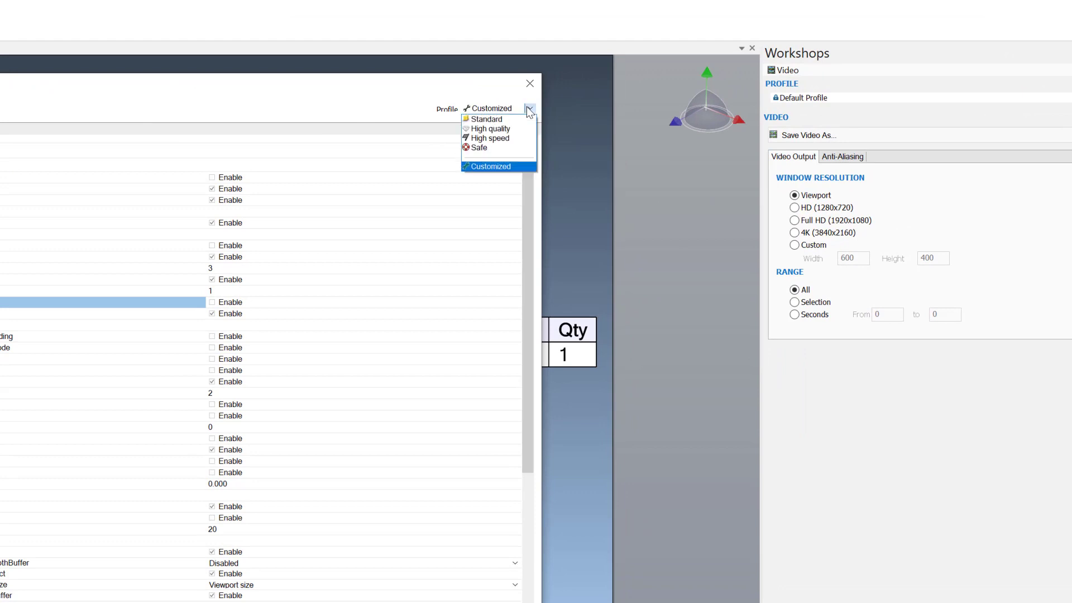
click(493, 122)
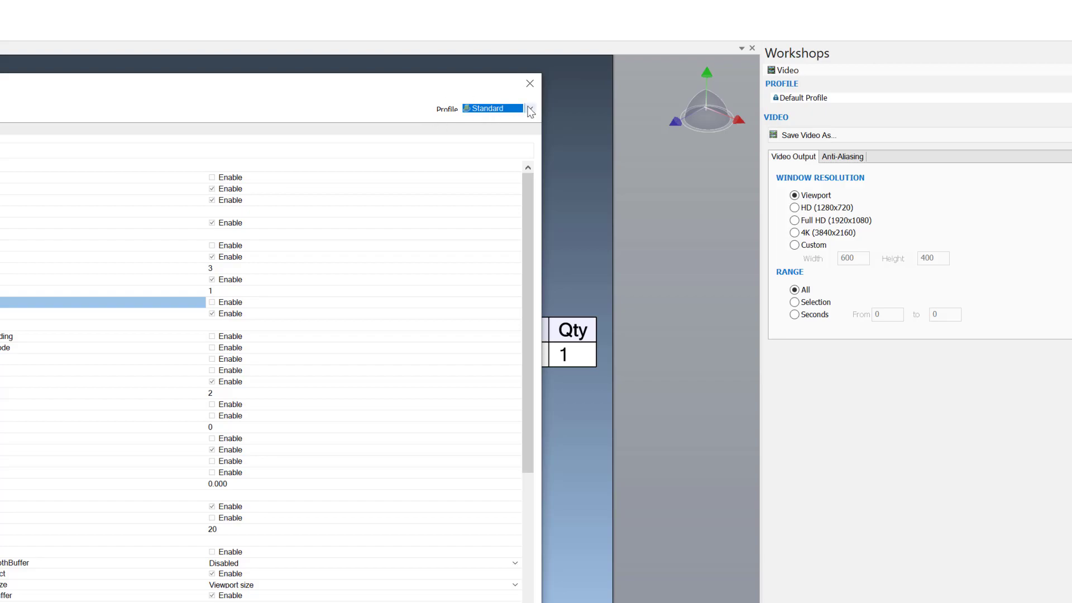
click(519, 108)
click(499, 130)
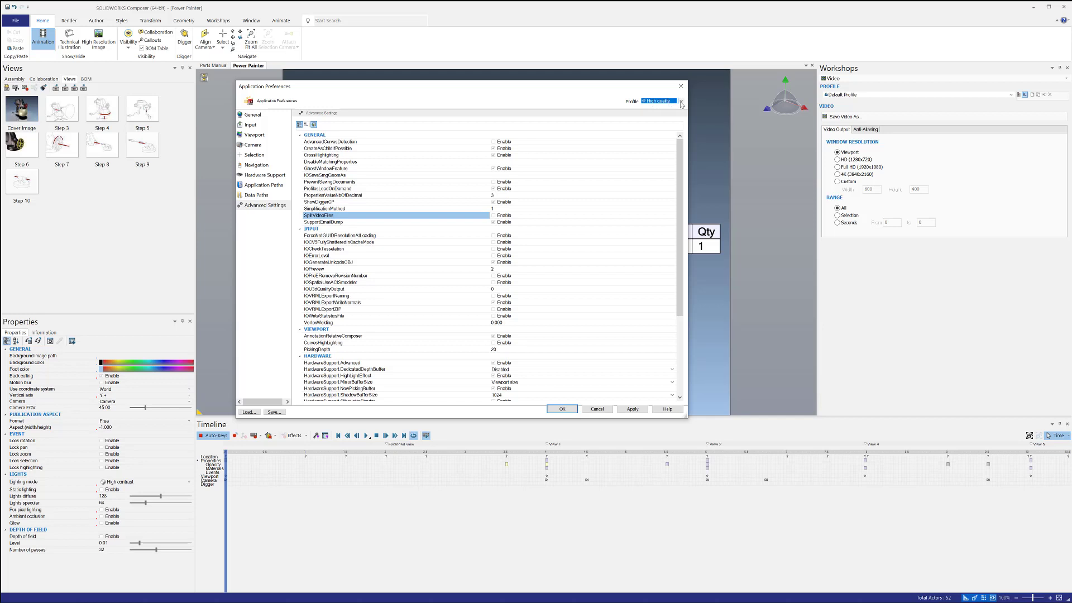
click(681, 102)
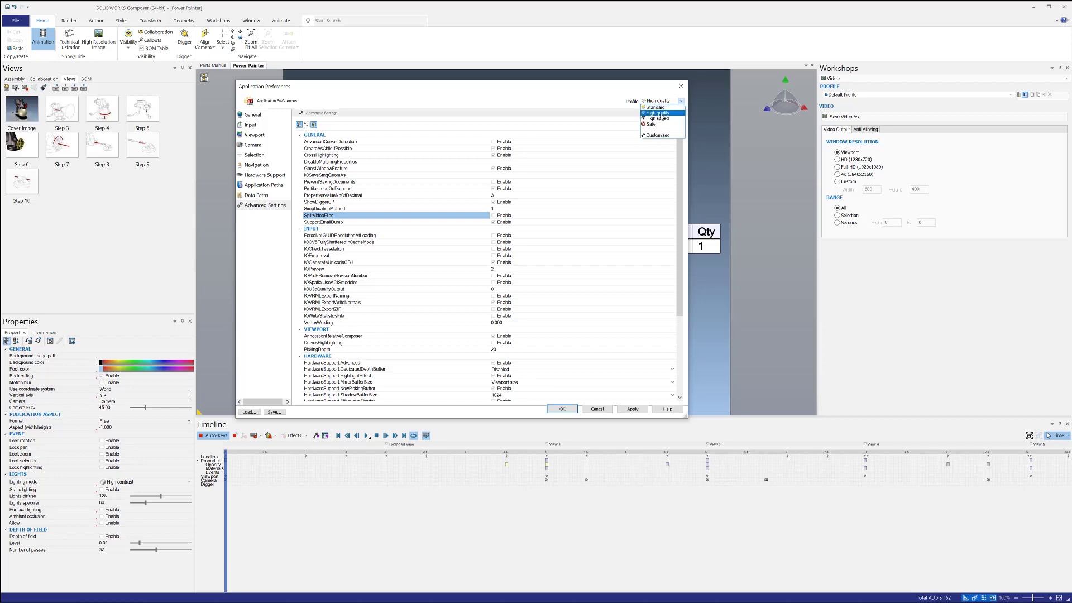
click(657, 107)
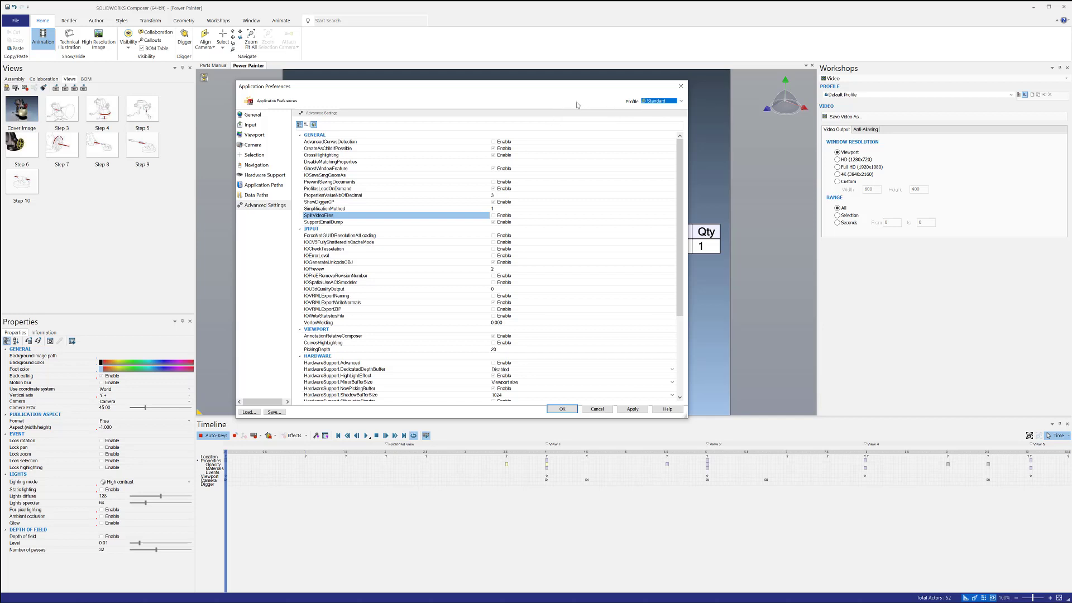
click(631, 409)
- Close the preferences with OK and orbit the sprayer to another angle
click(564, 409)
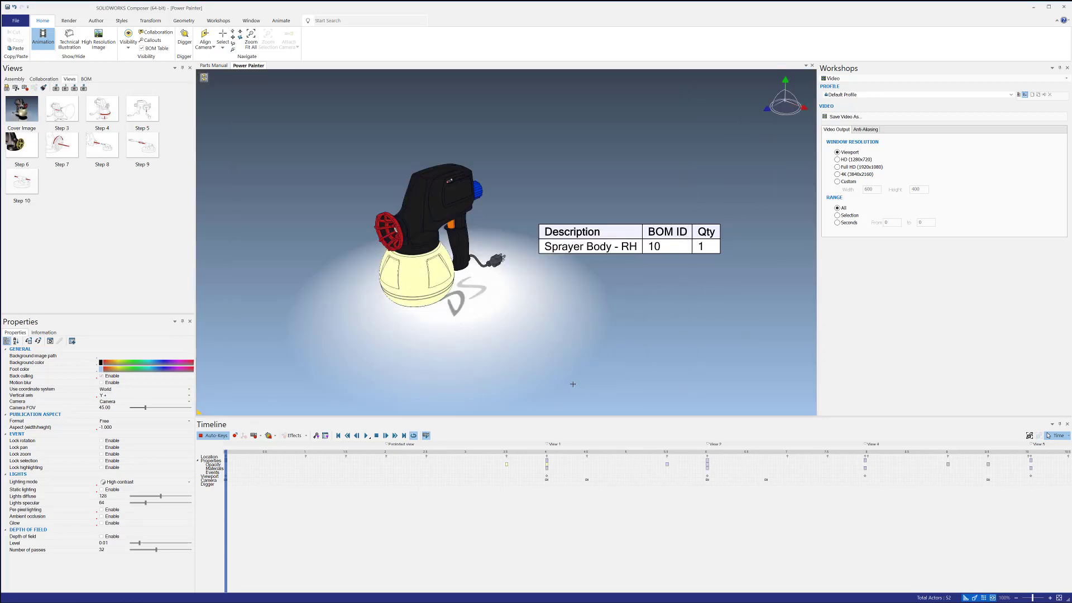
drag(520, 337, 469, 295)
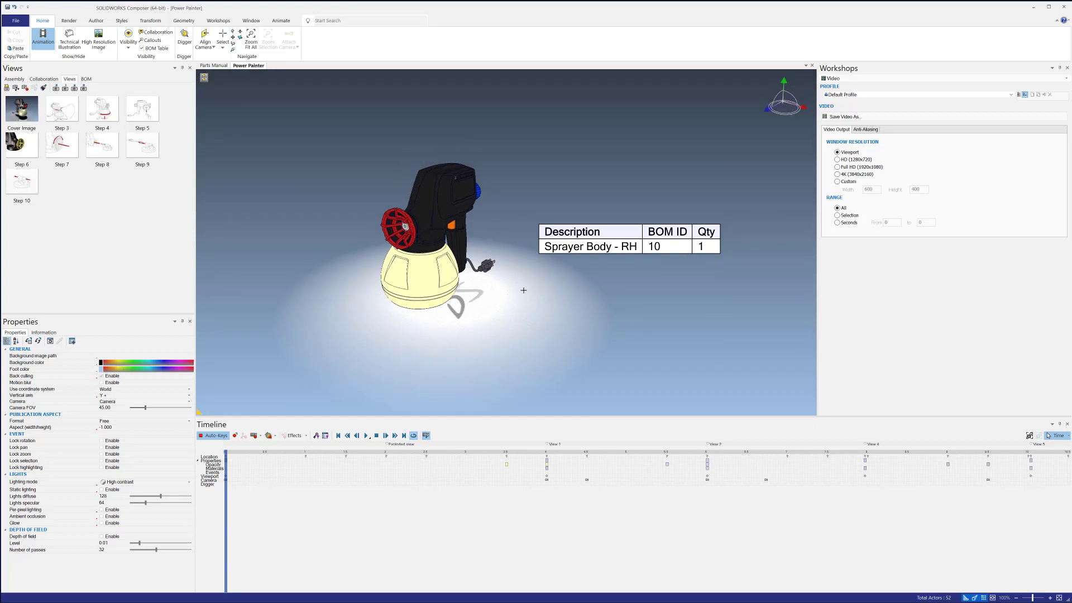